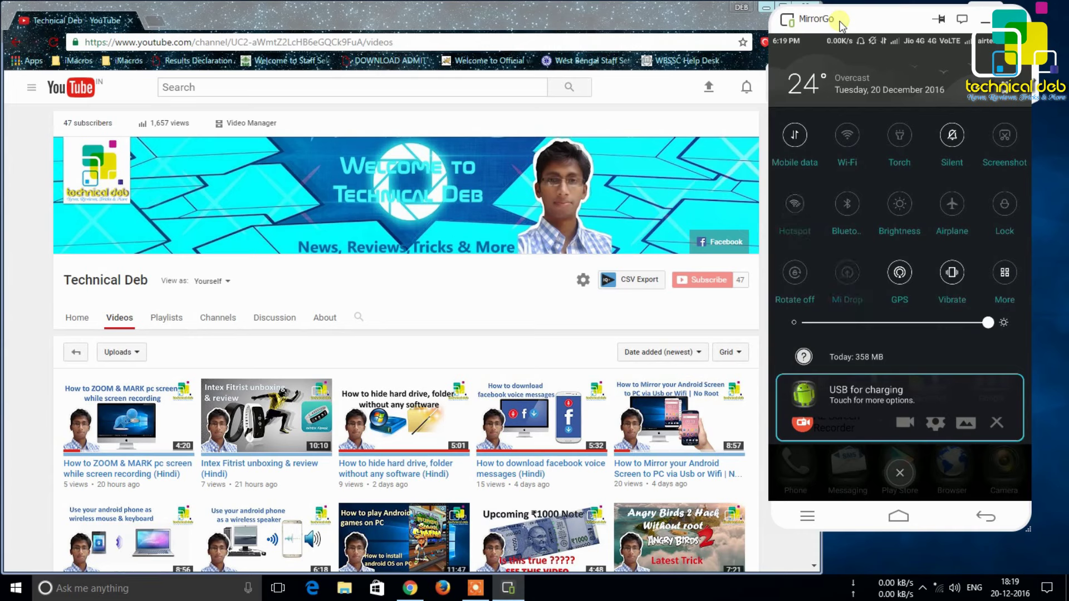
Check the computer's Wi-Fi connection and open the advanced sharing settings in the Network and Sharing Center.
click(939, 588)
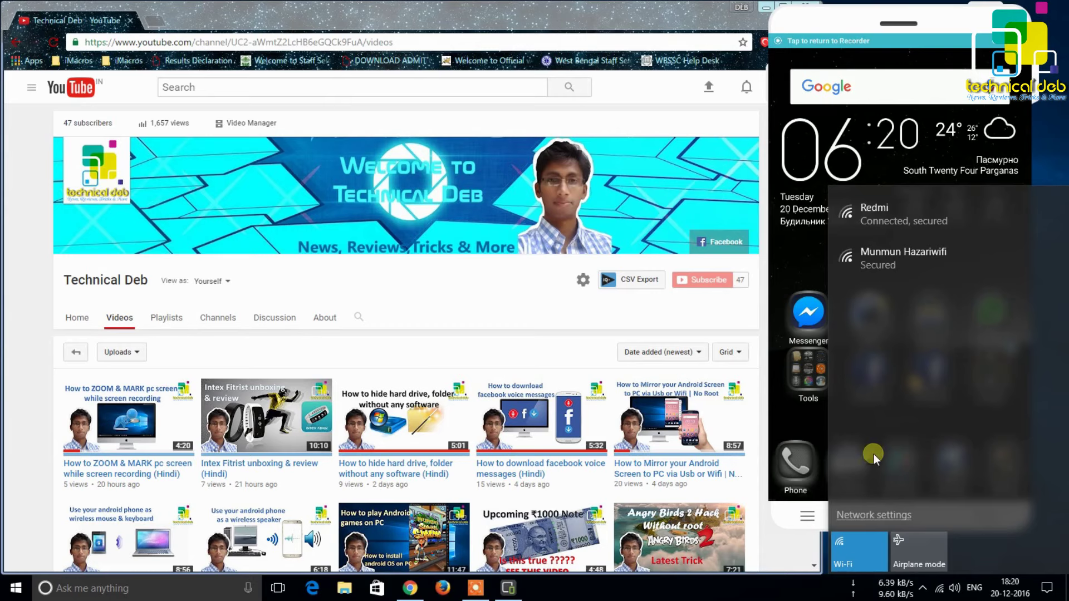
right_click(939, 588)
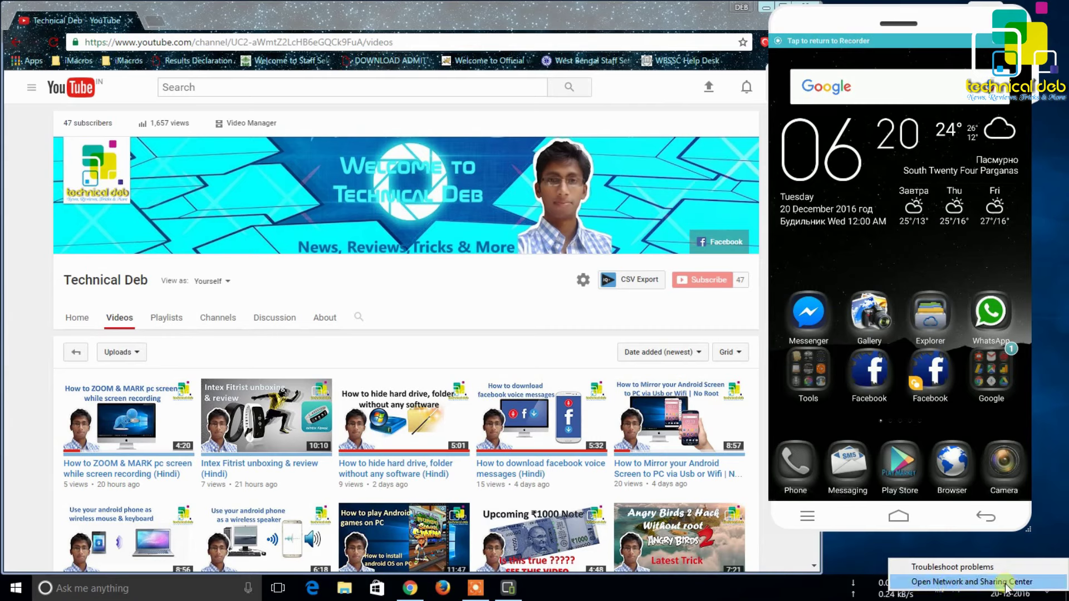
click(983, 584)
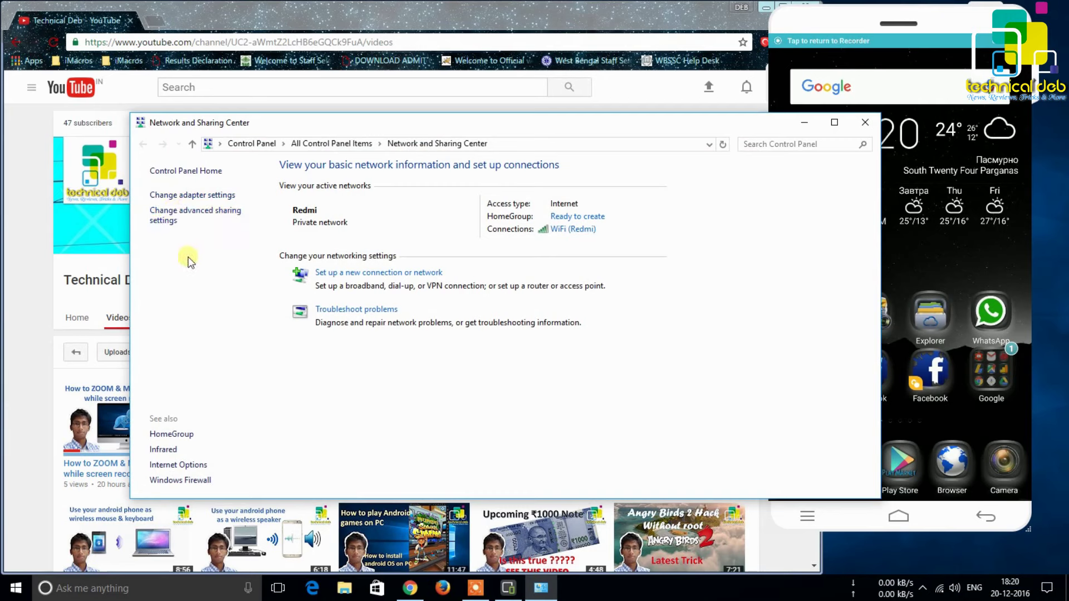
click(164, 217)
Review the network discovery and file and printer sharing options of the Private and Guest or Public profiles.
drag(867, 346, 862, 320)
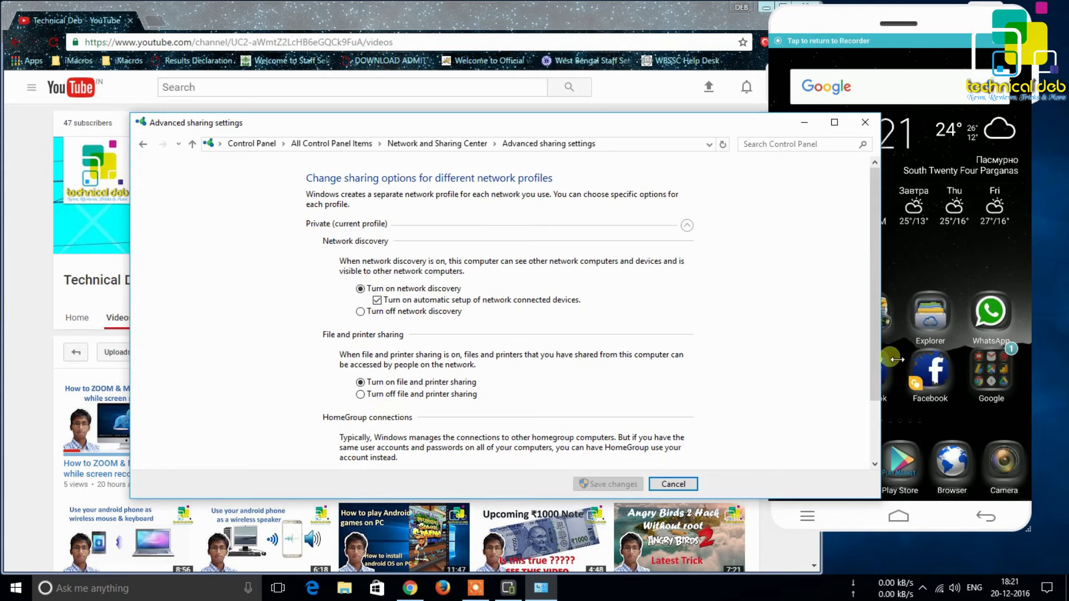
drag(871, 363, 871, 418)
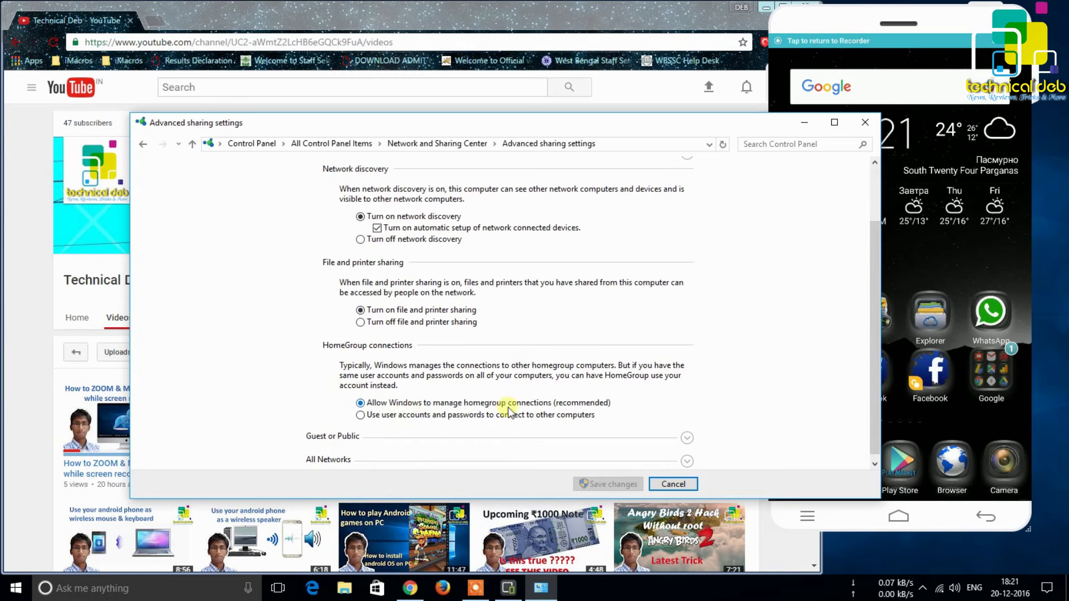
click(688, 160)
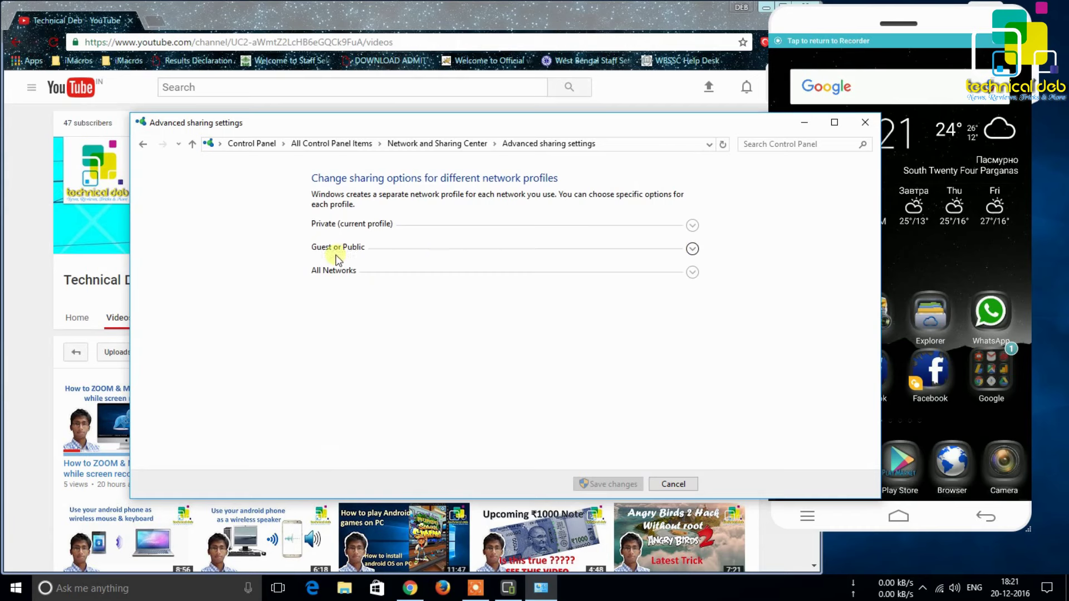
click(692, 248)
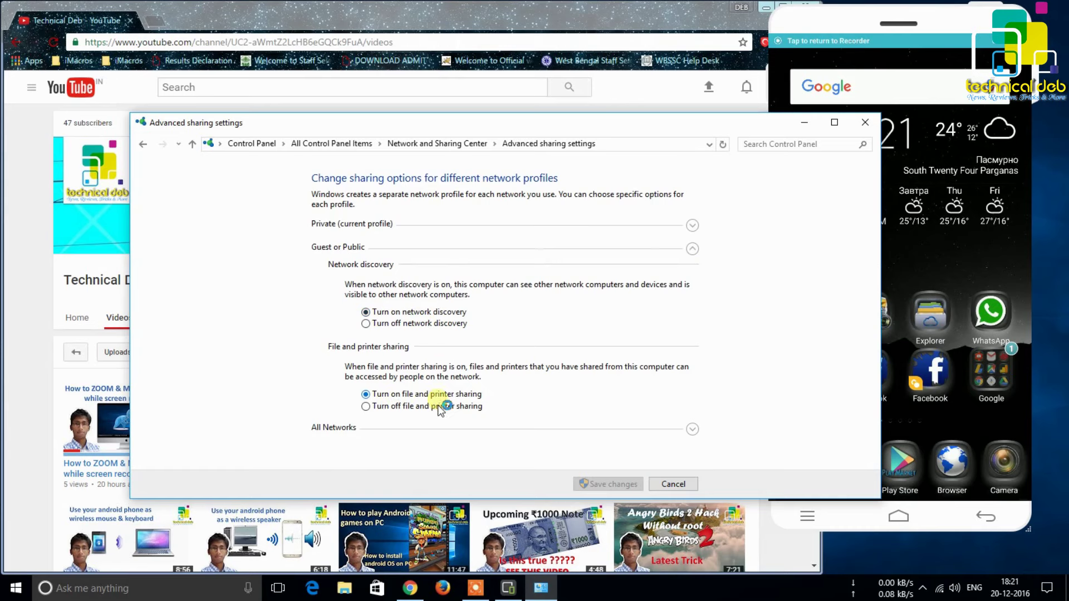
click(692, 248)
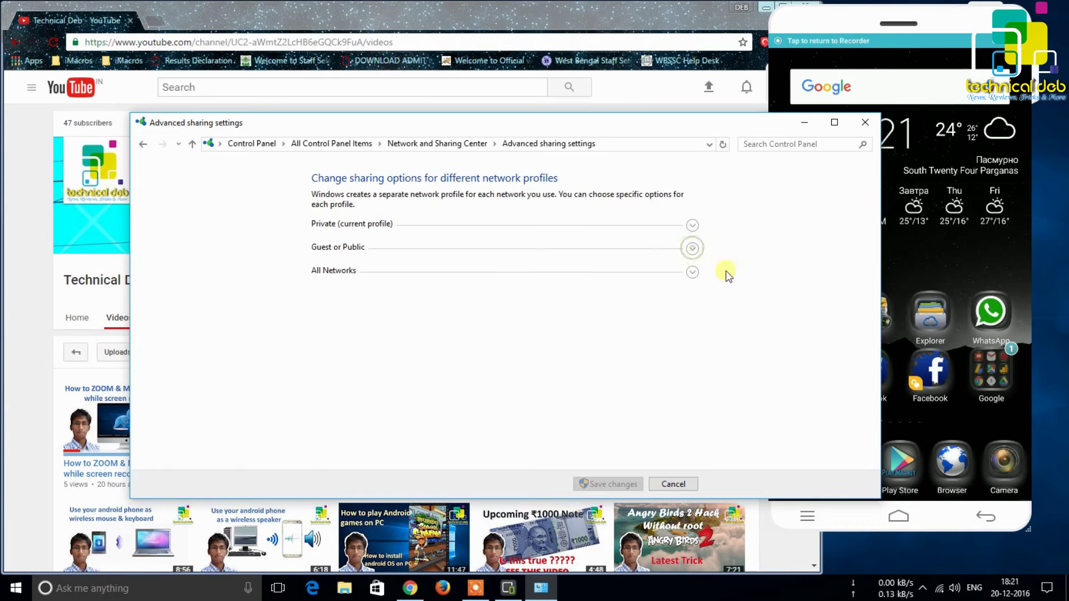
Review the All Networks options for public folders, media streaming, encryption and password protection, and close the sharing settings.
click(693, 273)
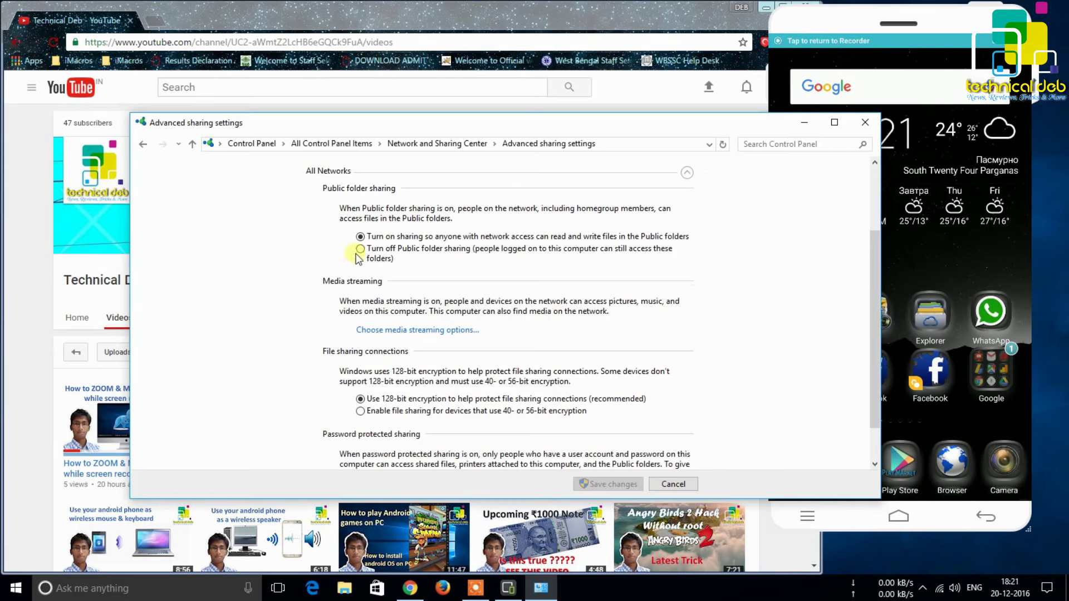
scroll(495, 311, up, 1)
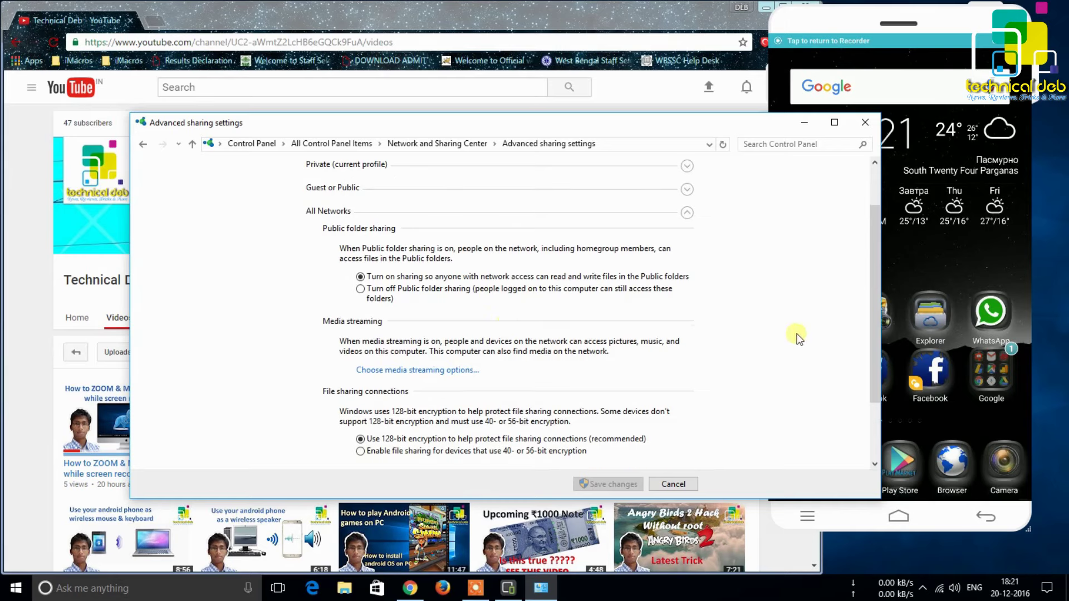
scroll(521, 393, down, 2)
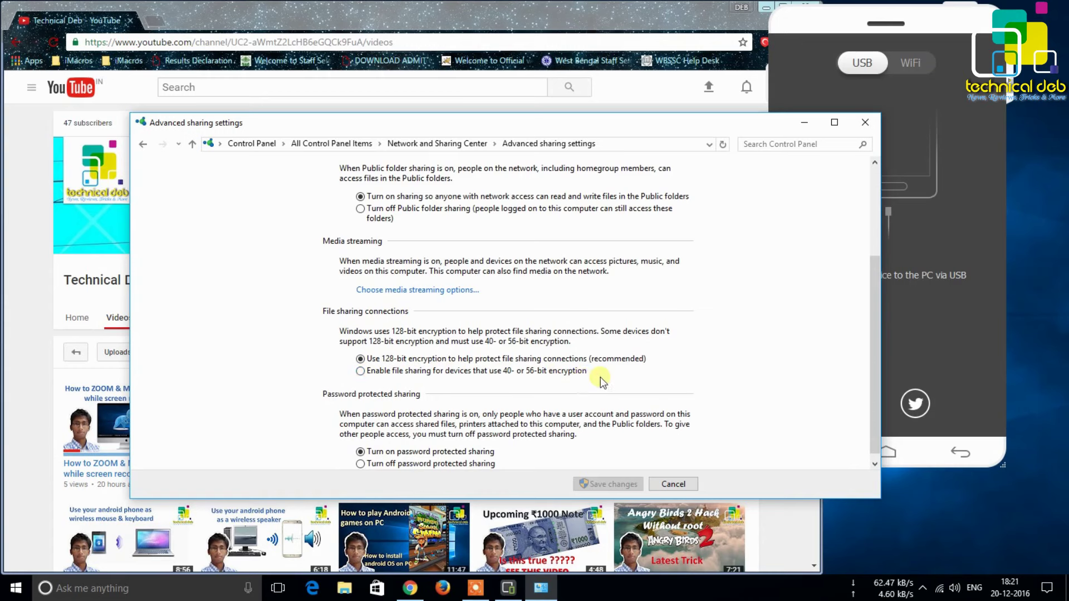
scroll(334, 415, down, 1)
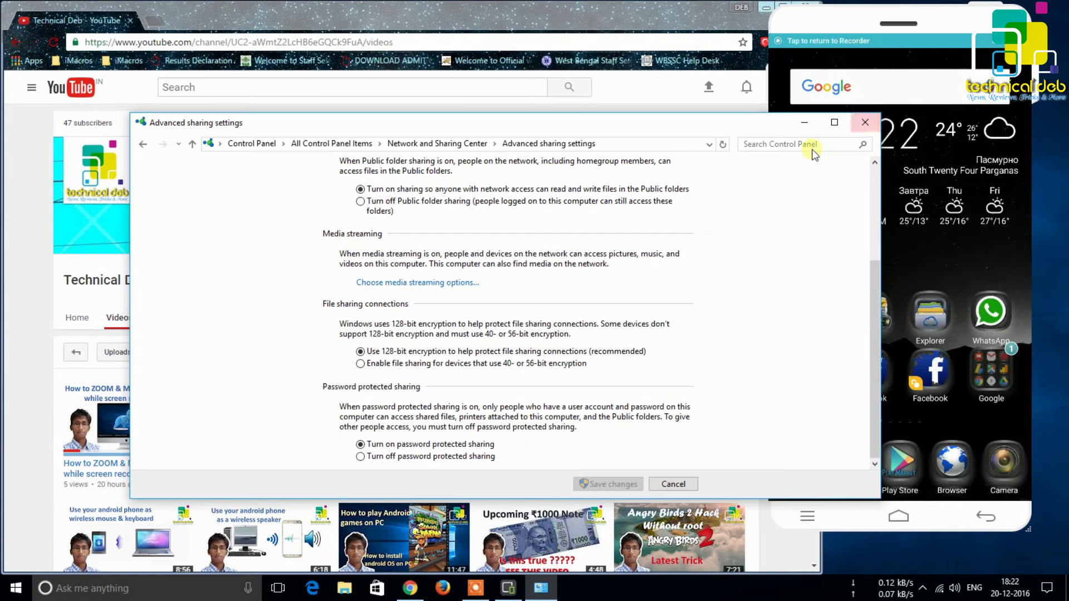
click(866, 123)
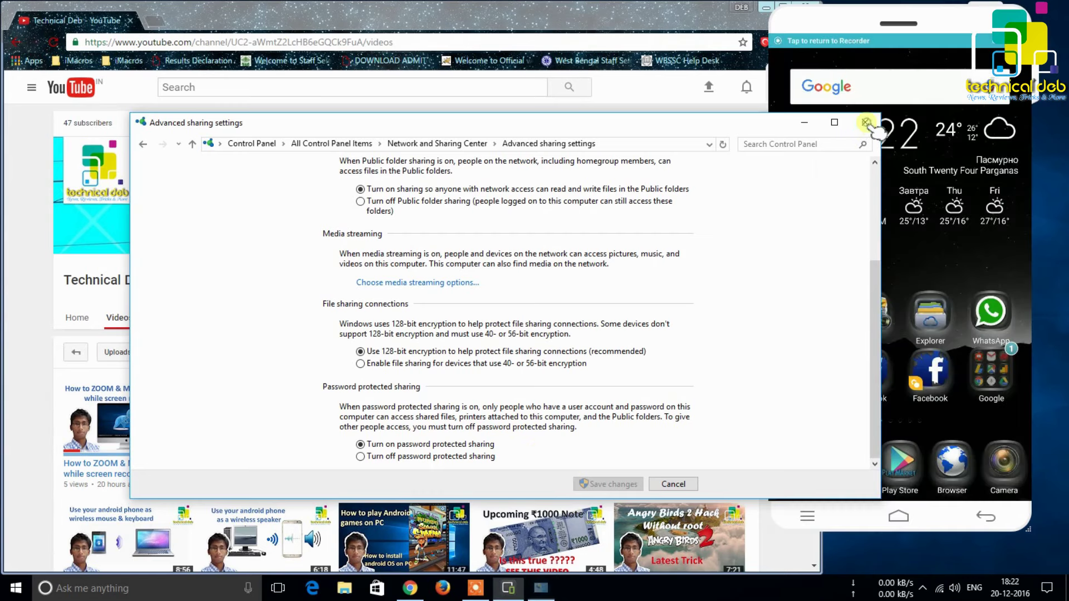
Open Command Prompt and run ipconfig to list the computer's network configuration.
click(558, 20)
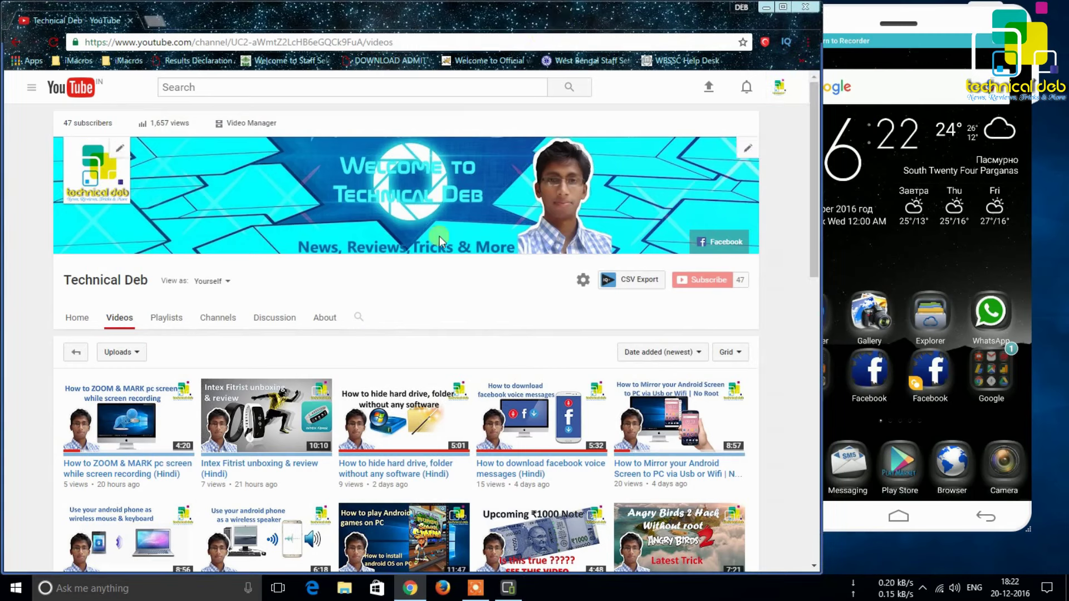
click(152, 589)
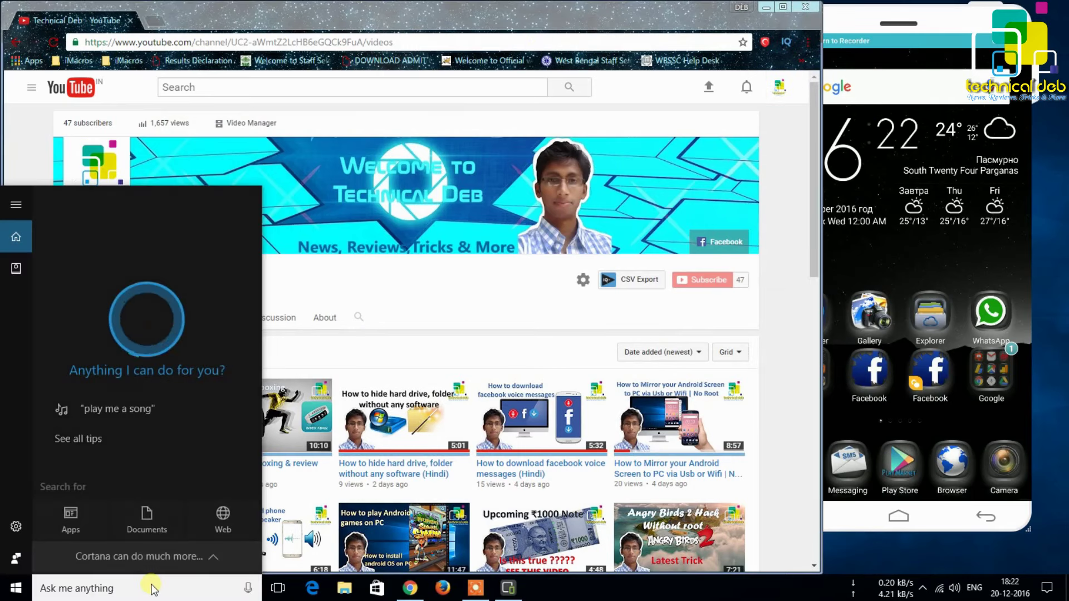
text(cmd)
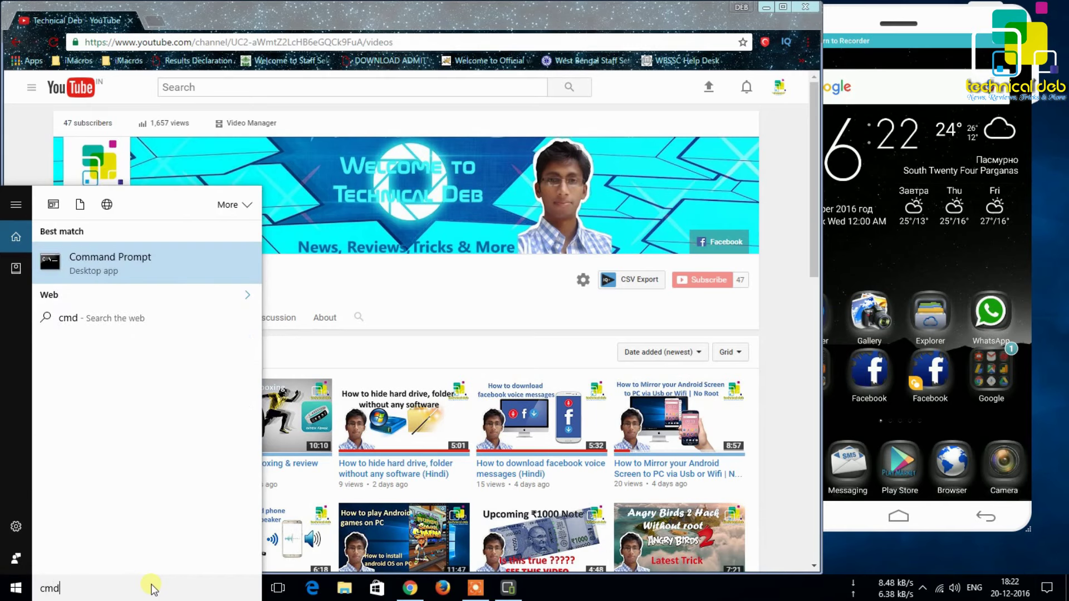
click(142, 272)
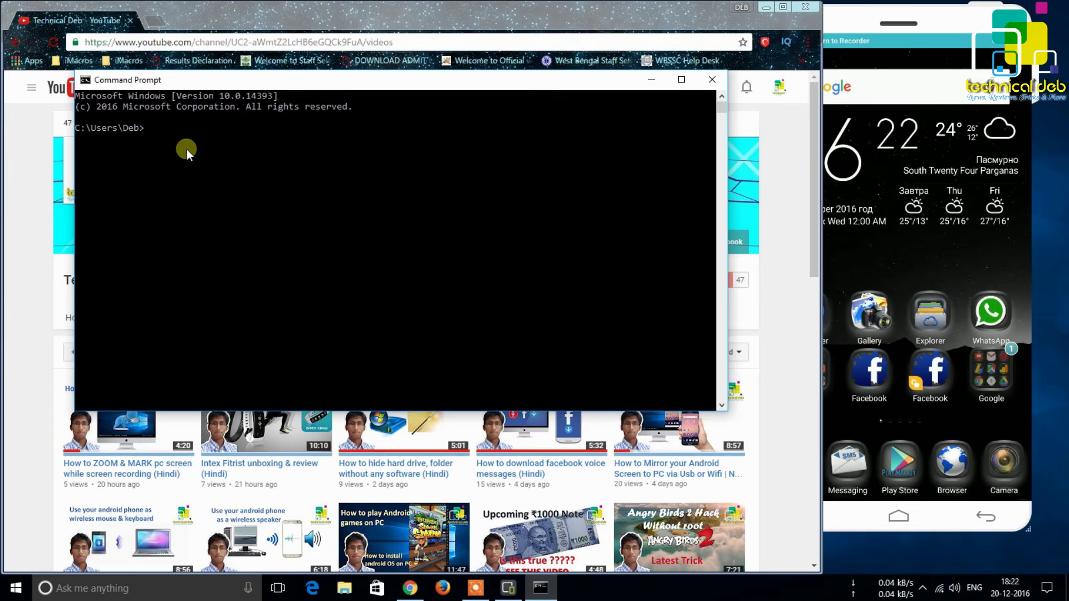
text(ipconfig)
key(Return)
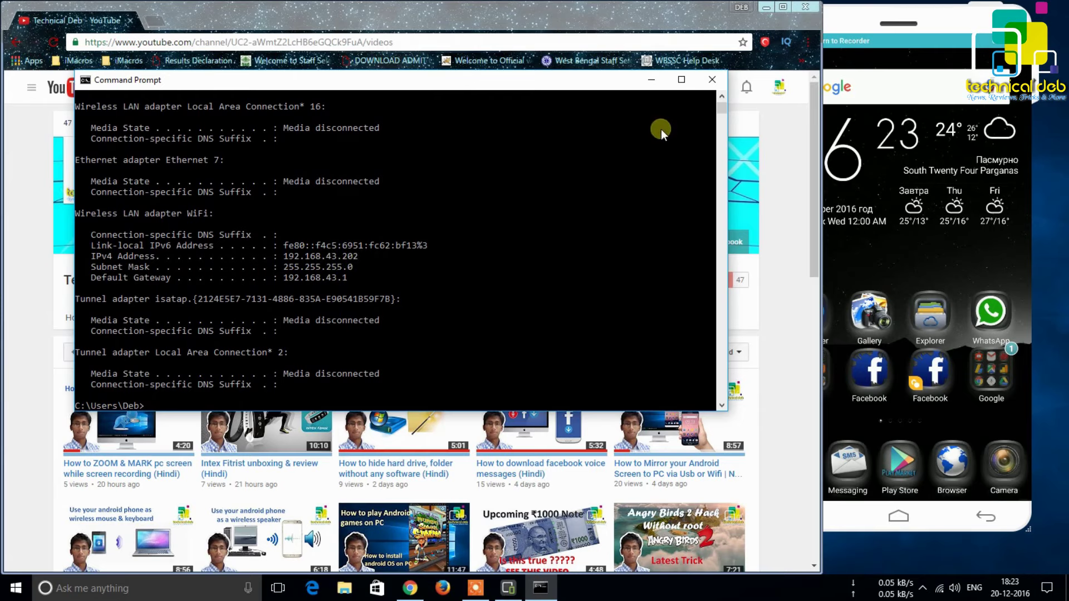
Minimize the Command Prompt, show the desktop and refresh it.
click(653, 84)
key(super+d)
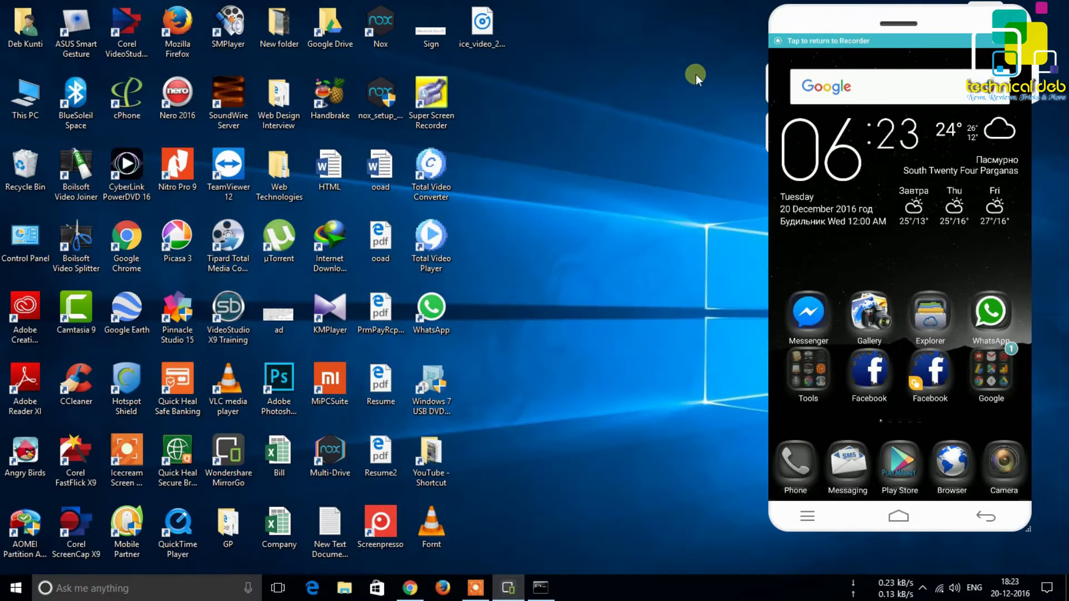
right_click(614, 285)
click(648, 322)
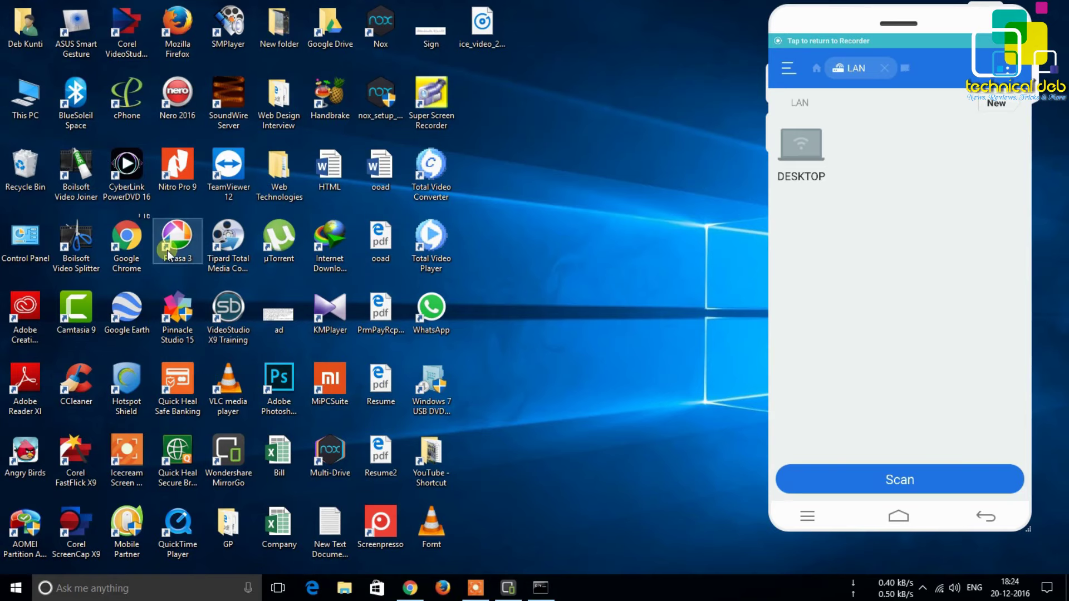
Examine the computer name and workgroup in the advanced System Properties, compare them with the phone's LAN list, and close the system windows.
right_click(26, 106)
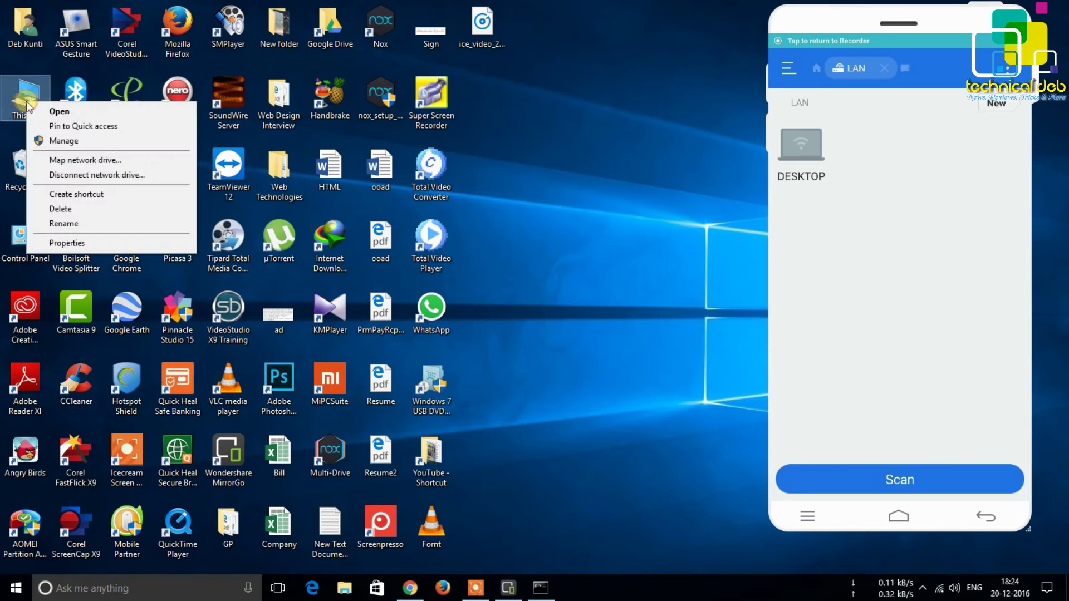
click(70, 245)
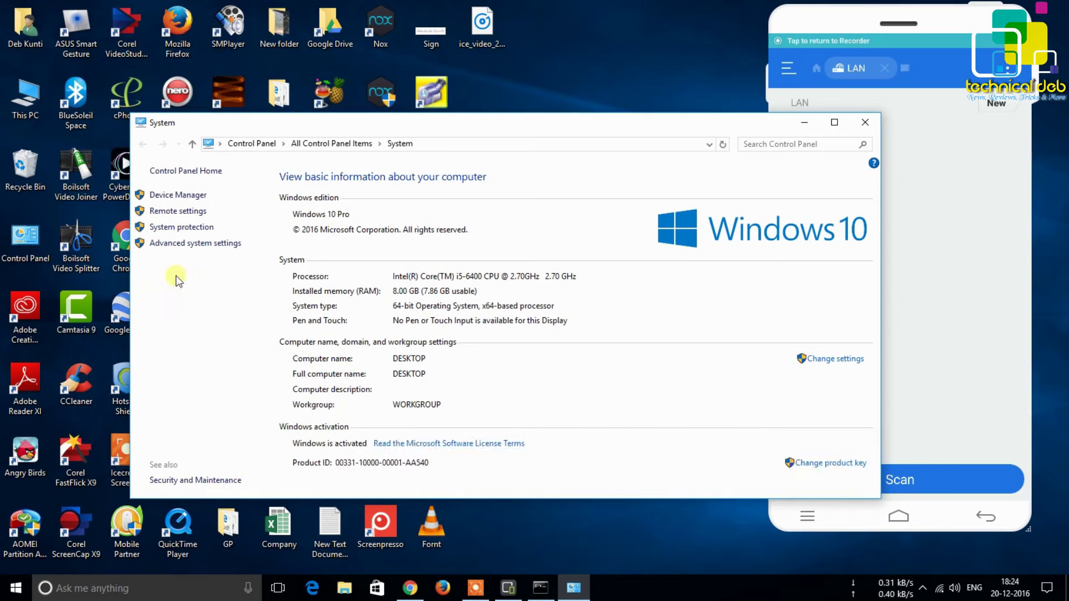
click(196, 244)
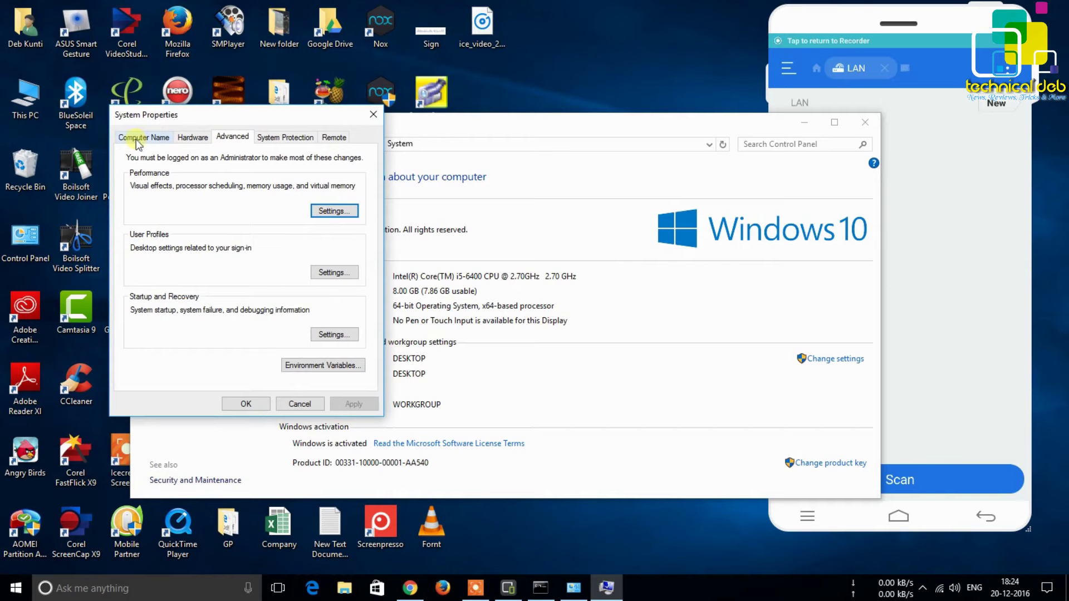
click(148, 139)
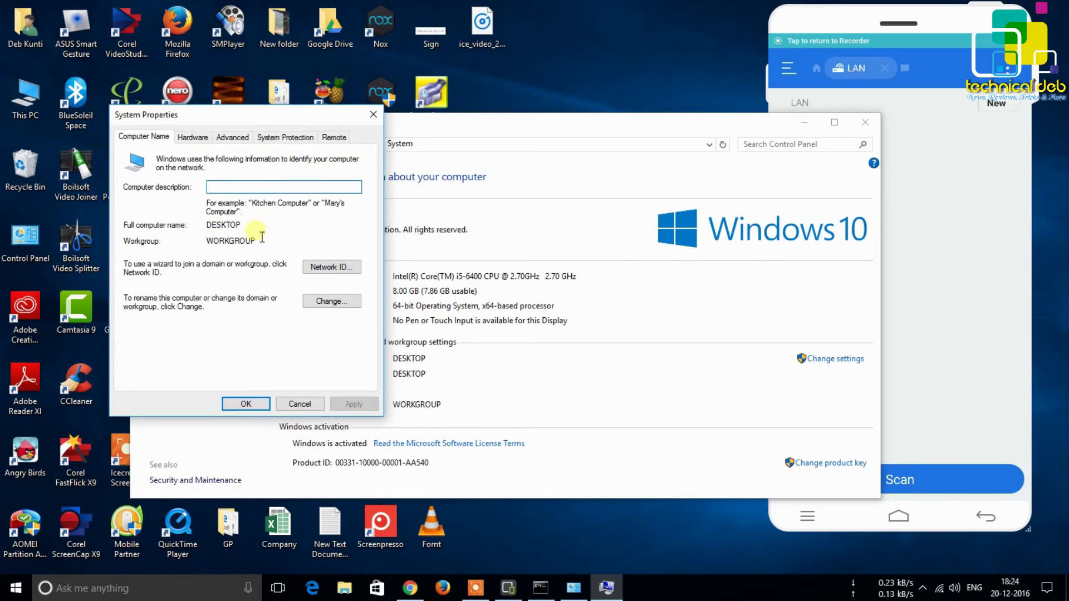
mouse_move(827, 22)
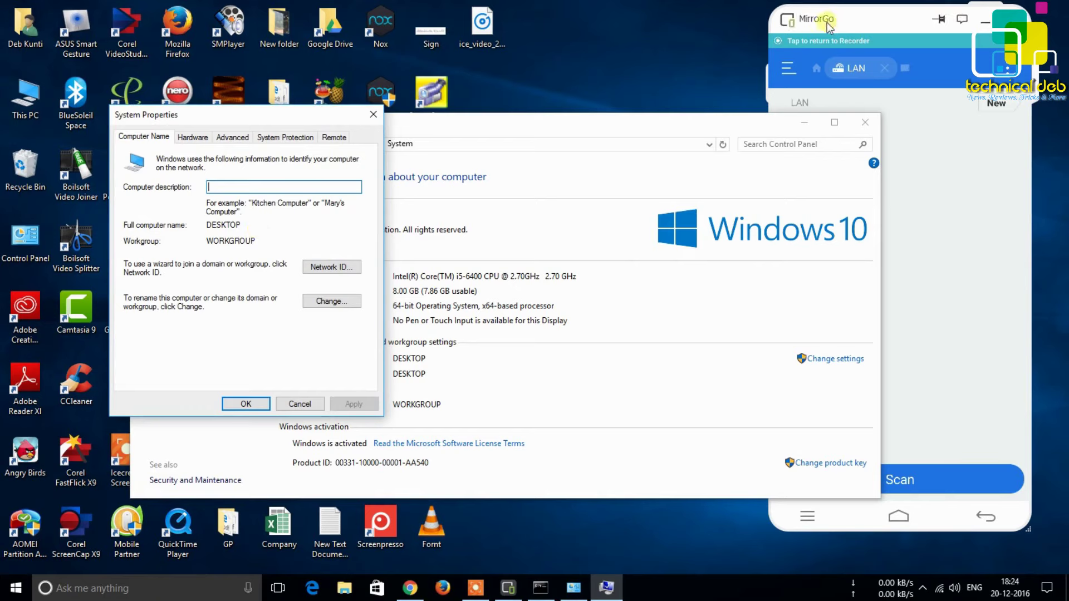
click(884, 22)
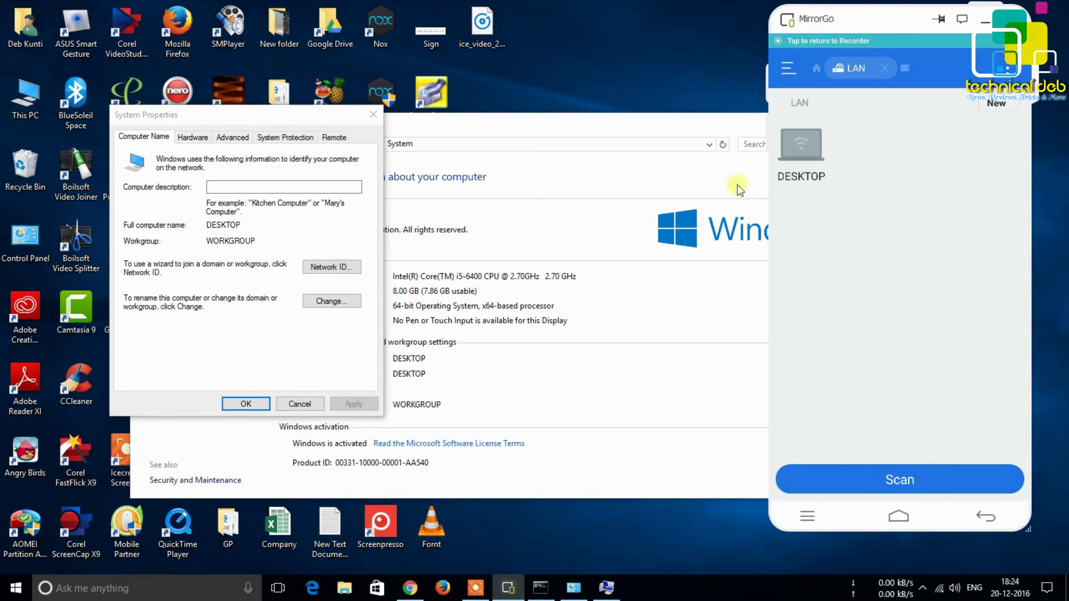
click(373, 115)
drag(616, 124, 496, 125)
click(746, 120)
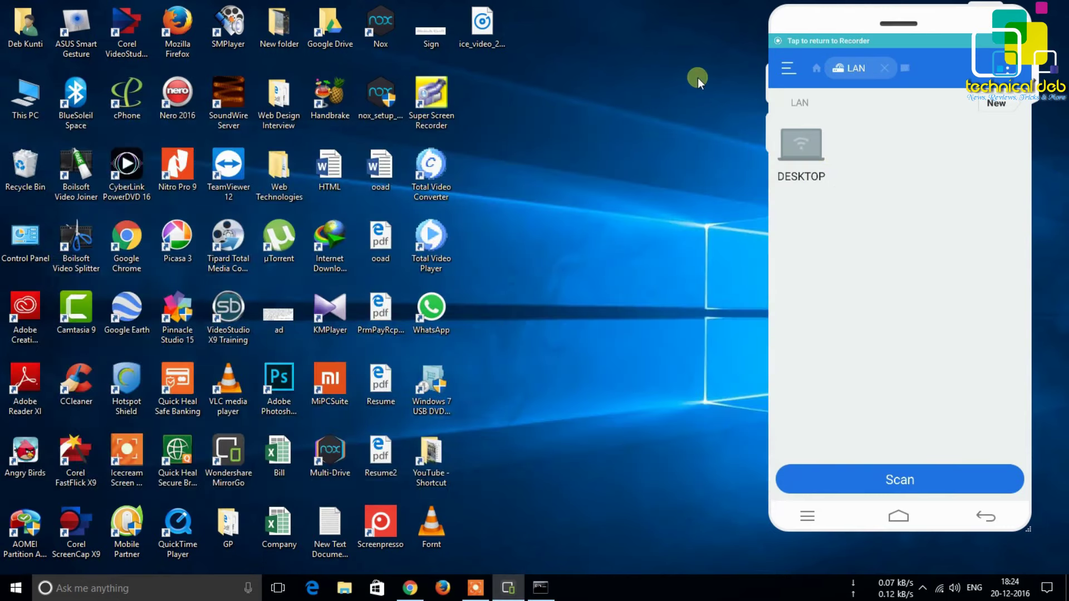
Connect the mirrored phone's file manager to the DESKTOP computer, entering the Windows account username and password with Remember password enabled.
click(801, 145)
click(541, 587)
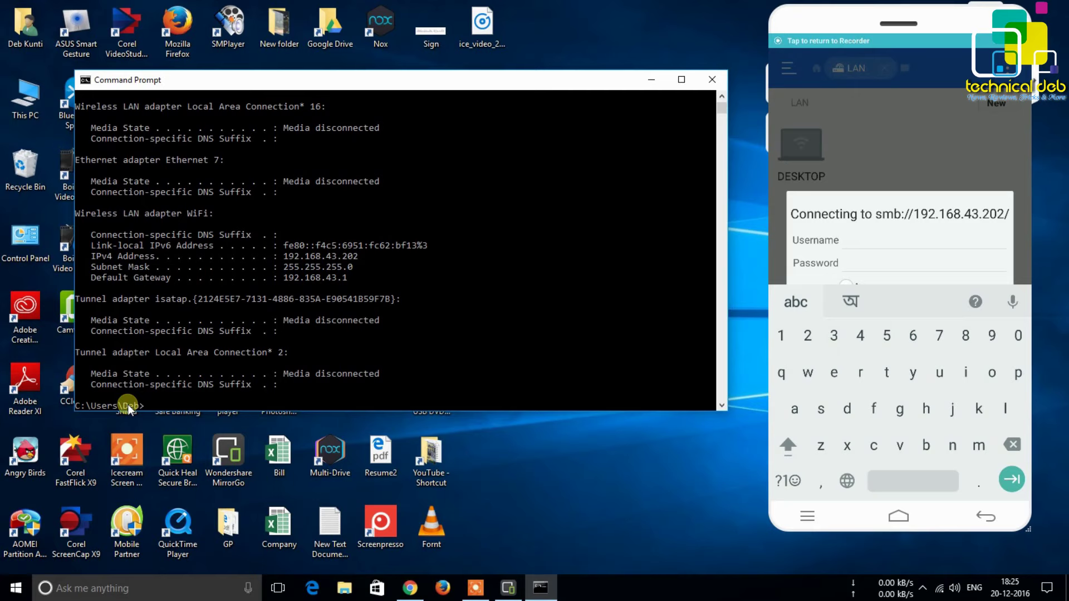
click(813, 306)
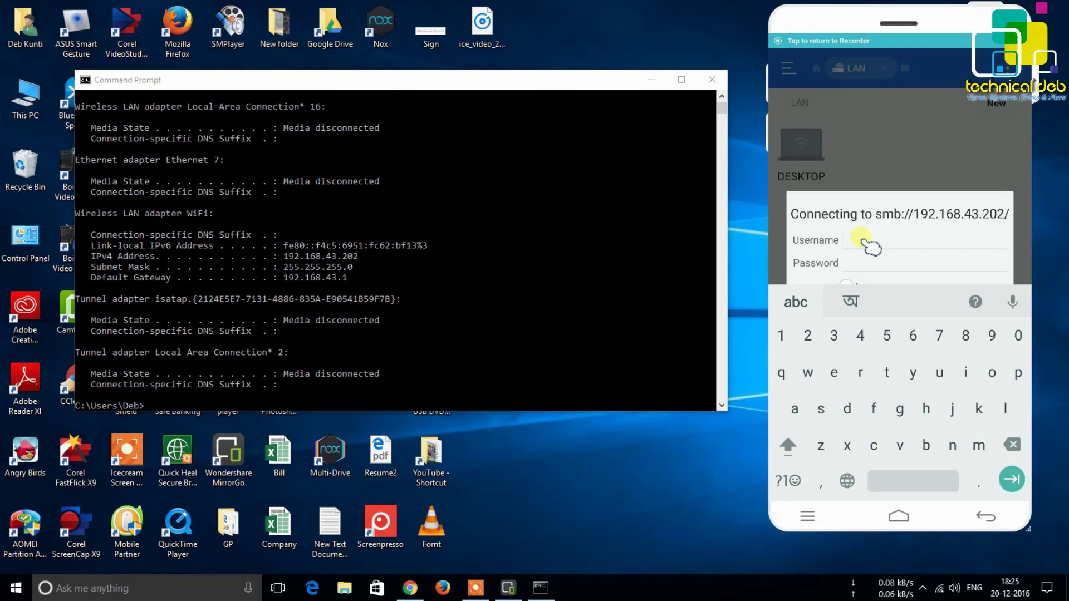
text(deb)
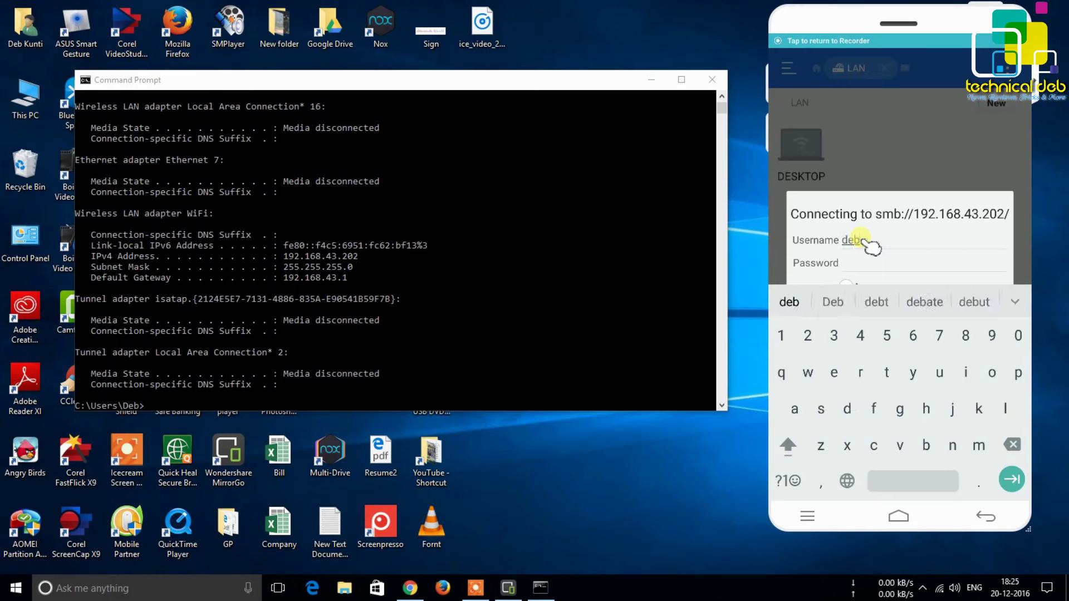
key(Tab)
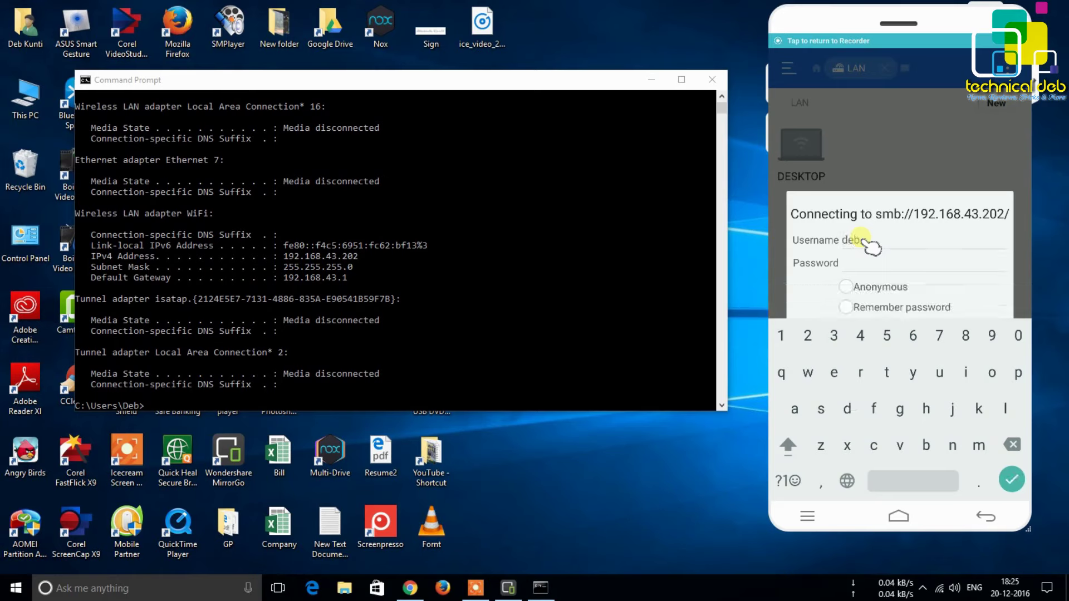
text(********)
key(Return)
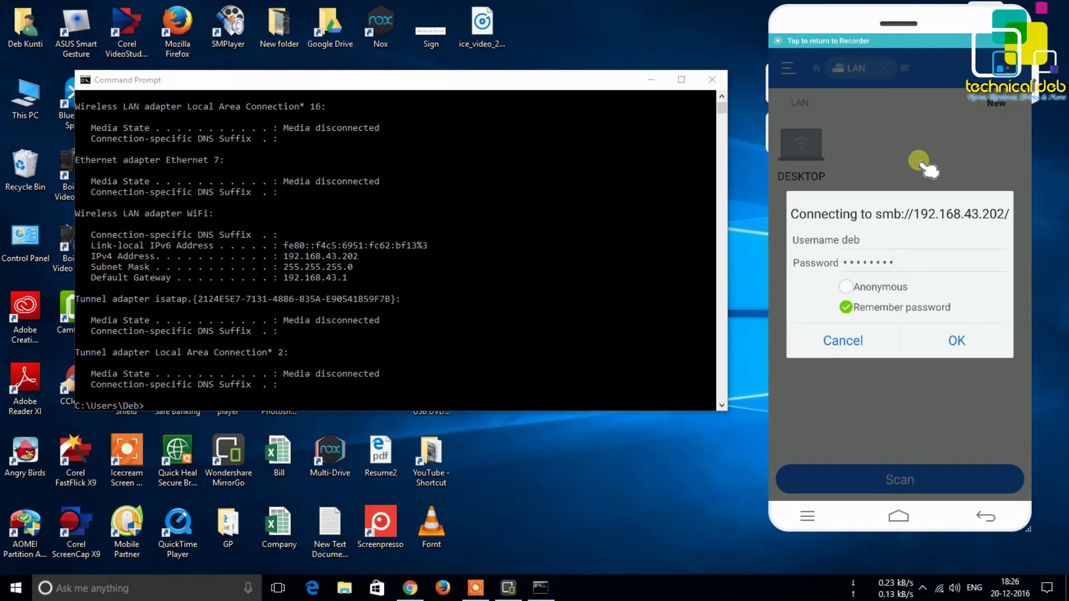
key(Return)
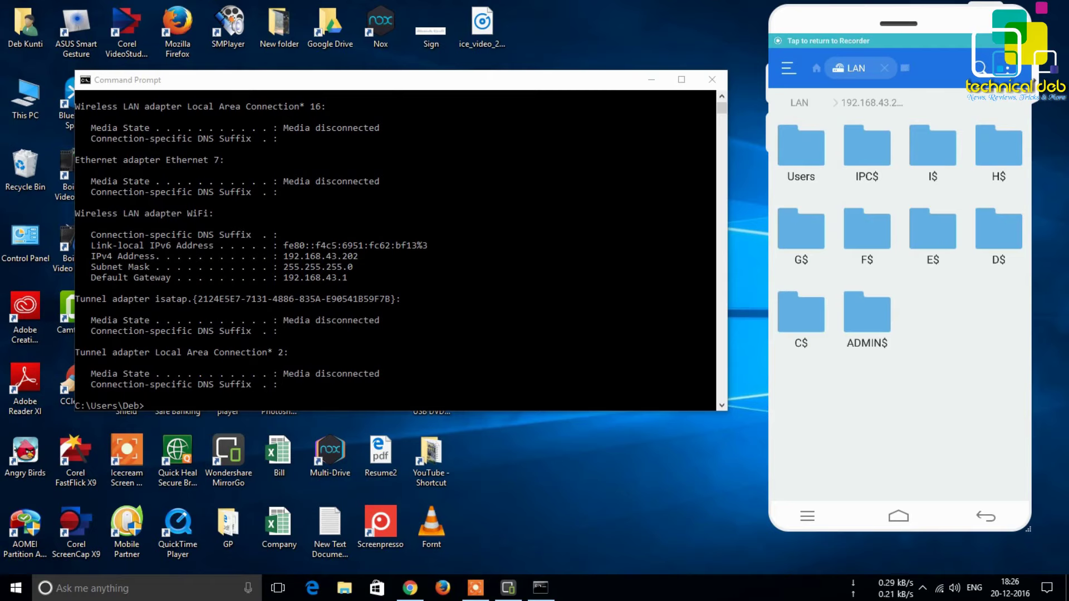
Open the Users share of the connected computer and the account's own folder inside it.
click(798, 156)
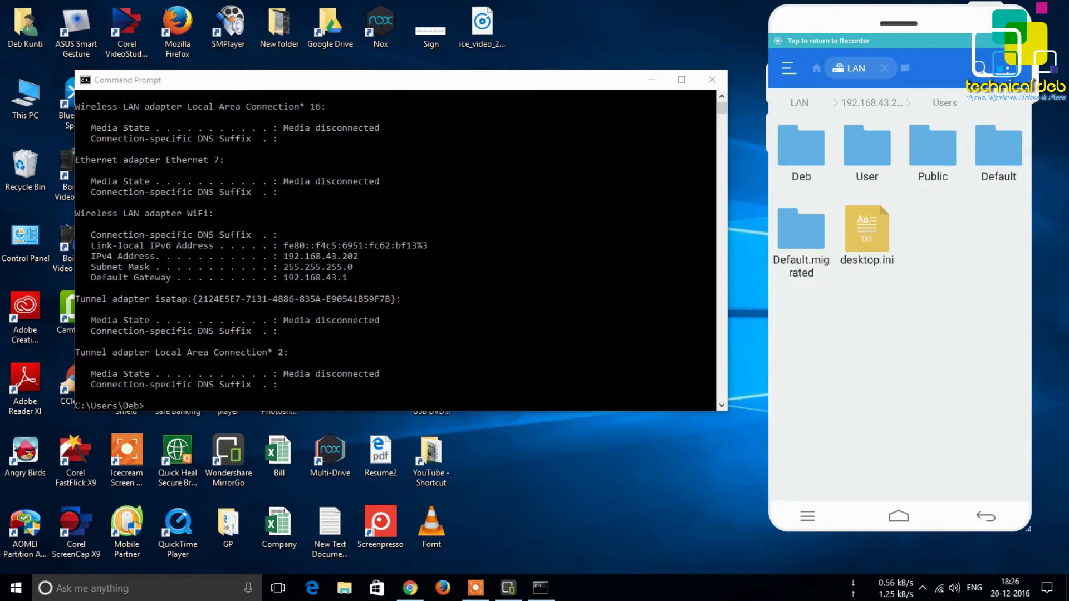
click(800, 152)
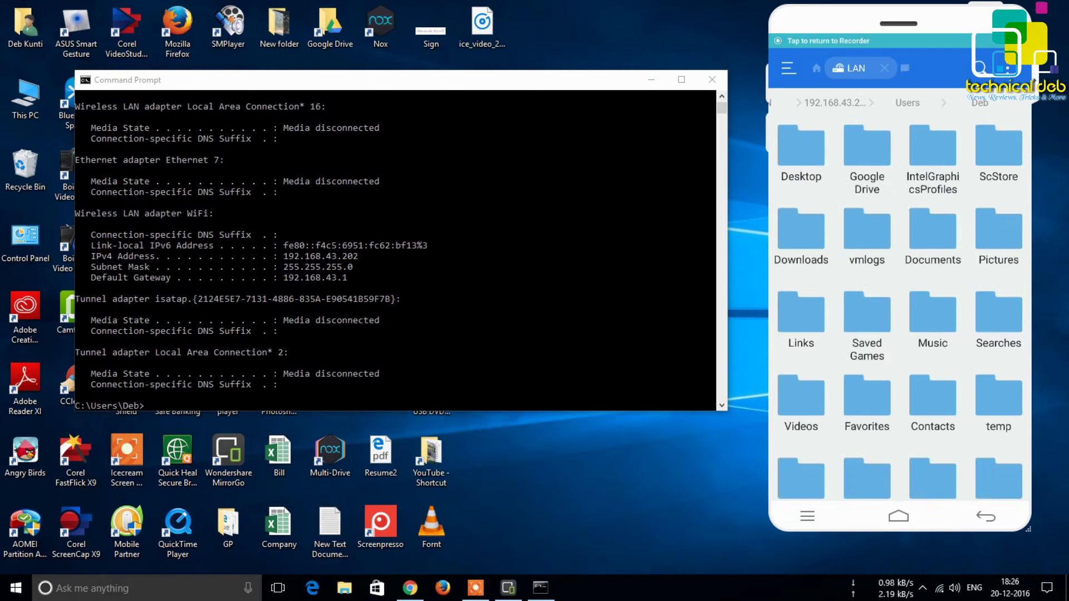
Open the PC's shared Desktop folder on the phone, minimize the Command Prompt and play a video on the phone.
mouse_move(971, 442)
mouse_down()
mouse_move(971, 316)
mouse_move(971, 443)
mouse_up()
click(795, 166)
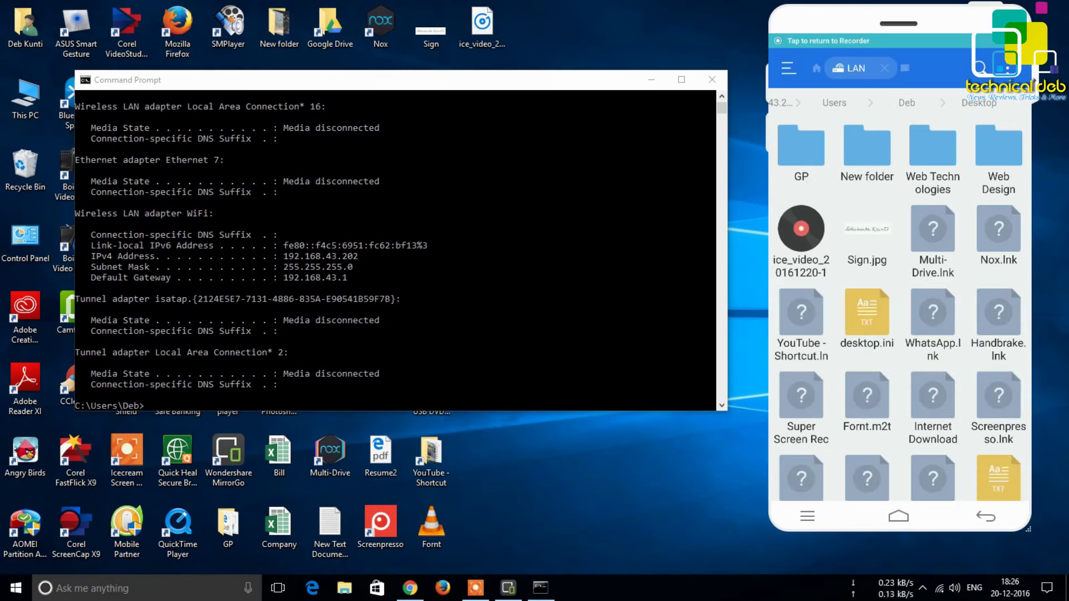
click(651, 80)
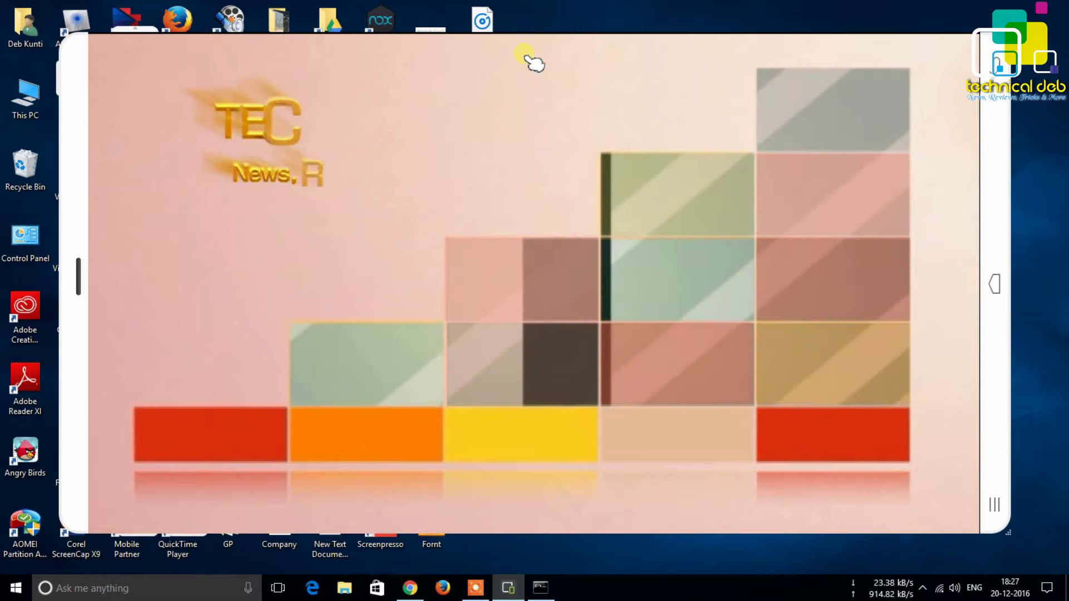
click(526, 55)
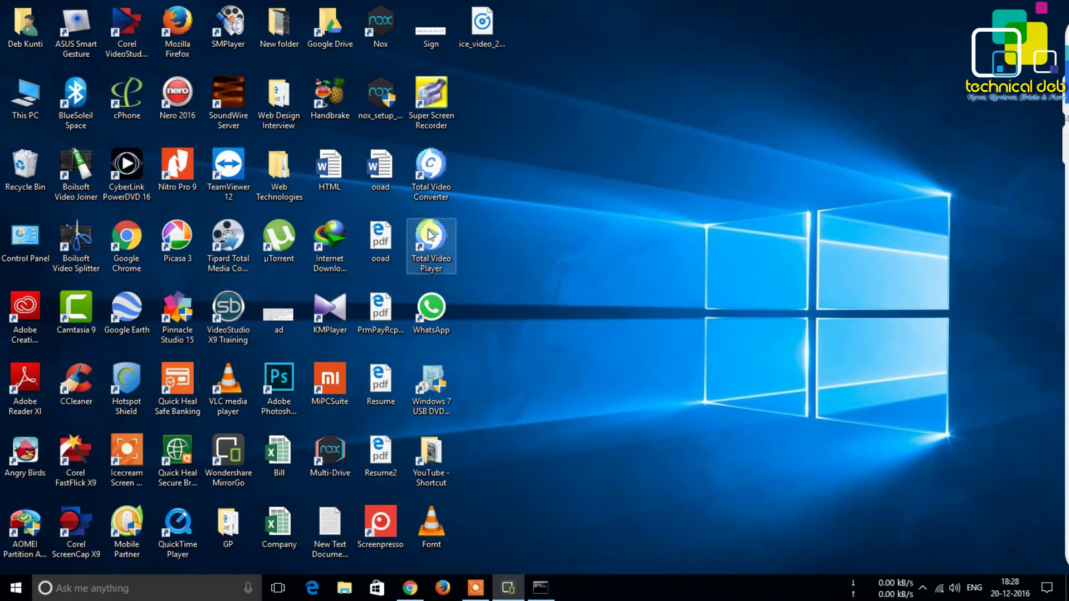
Open This PC and place its window beside the mirrored phone screen.
double_click(40, 107)
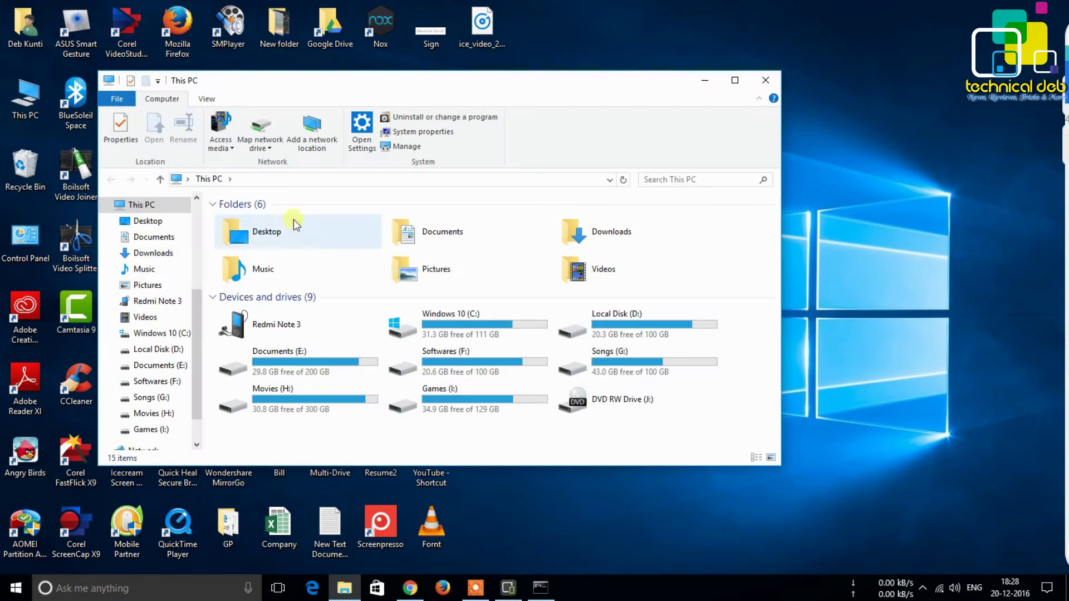
drag(477, 89, 630, 88)
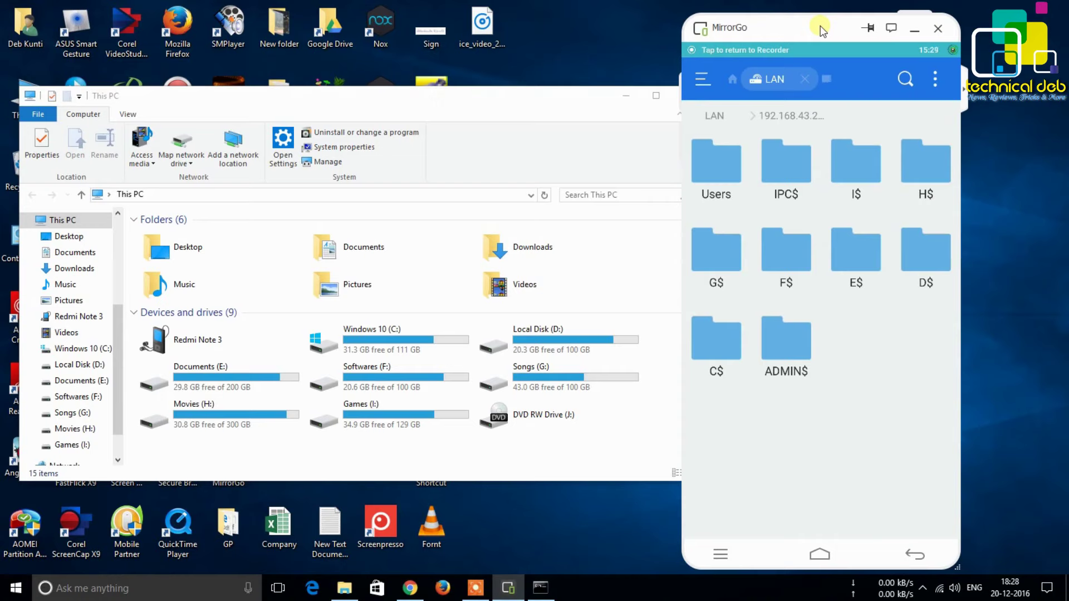
drag(389, 95, 350, 90)
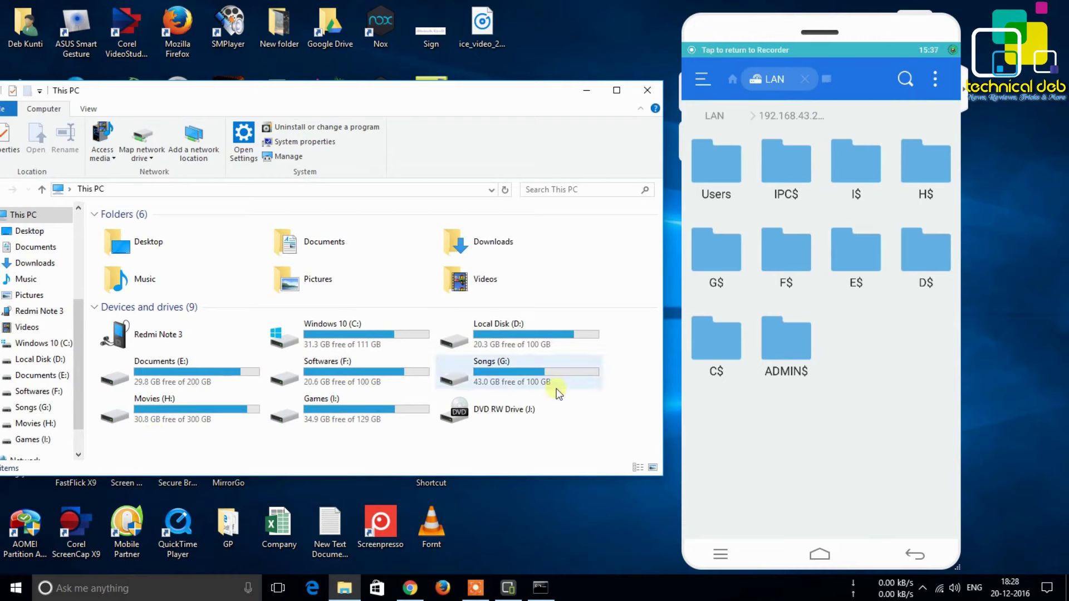
Enable Share this folder for the Songs (G:) drive in its advanced sharing properties.
click(505, 380)
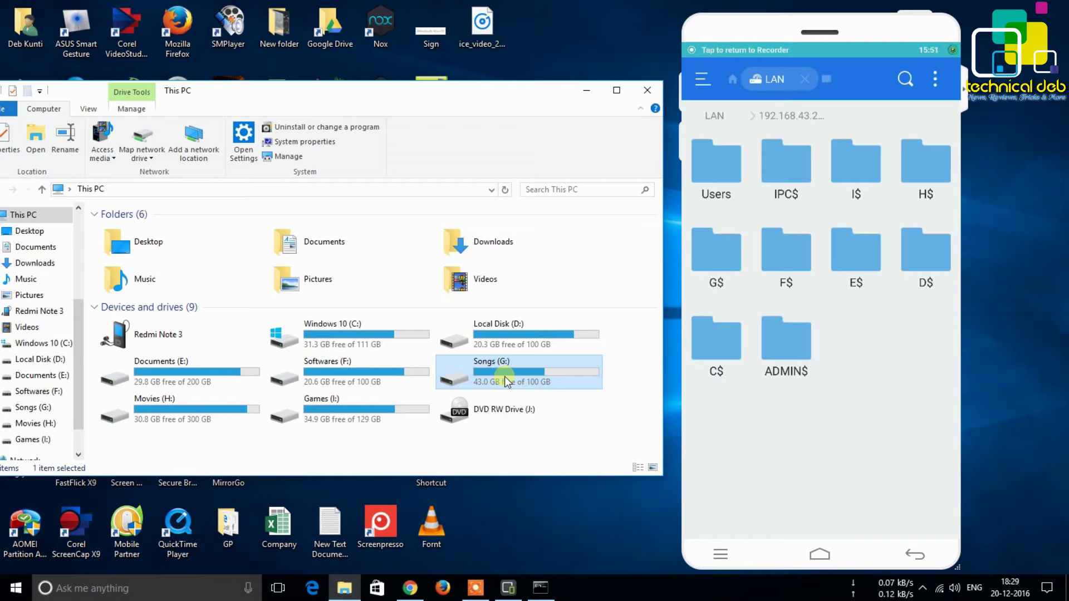
right_click(505, 377)
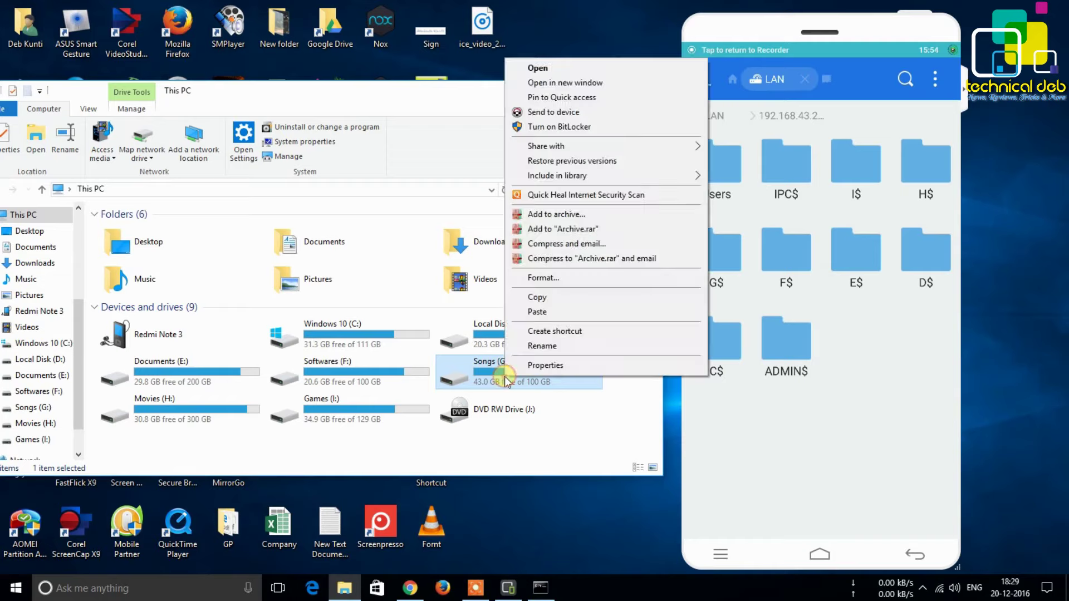
click(540, 367)
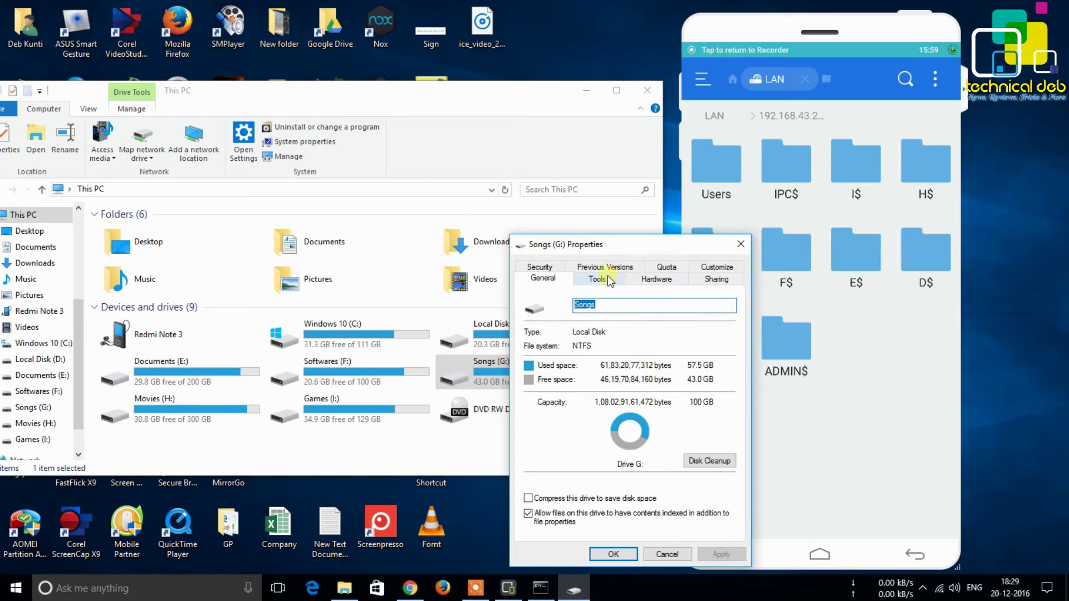
click(717, 279)
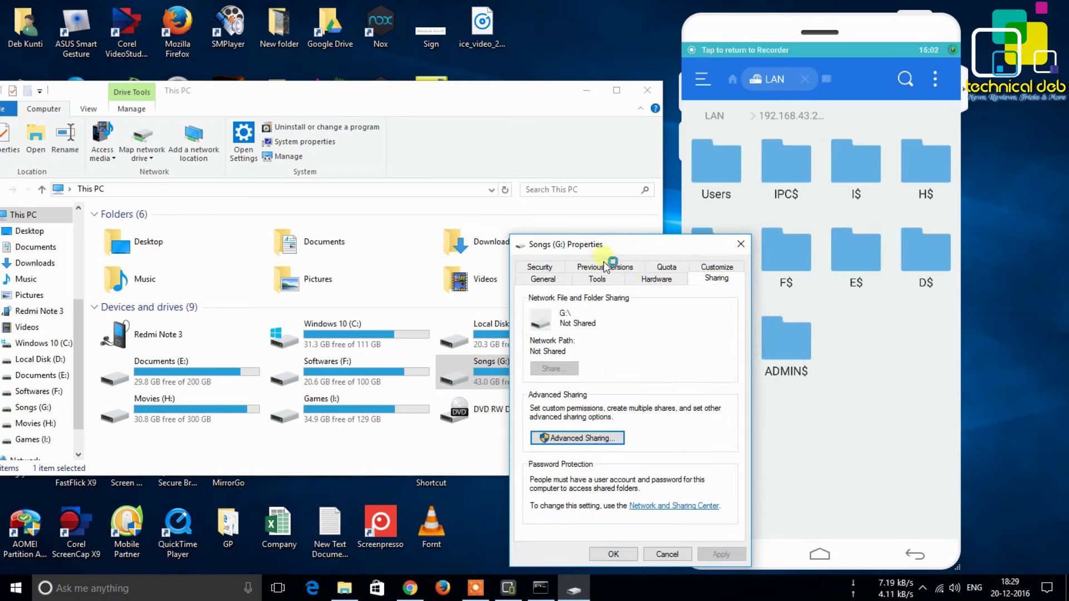
drag(606, 245, 486, 201)
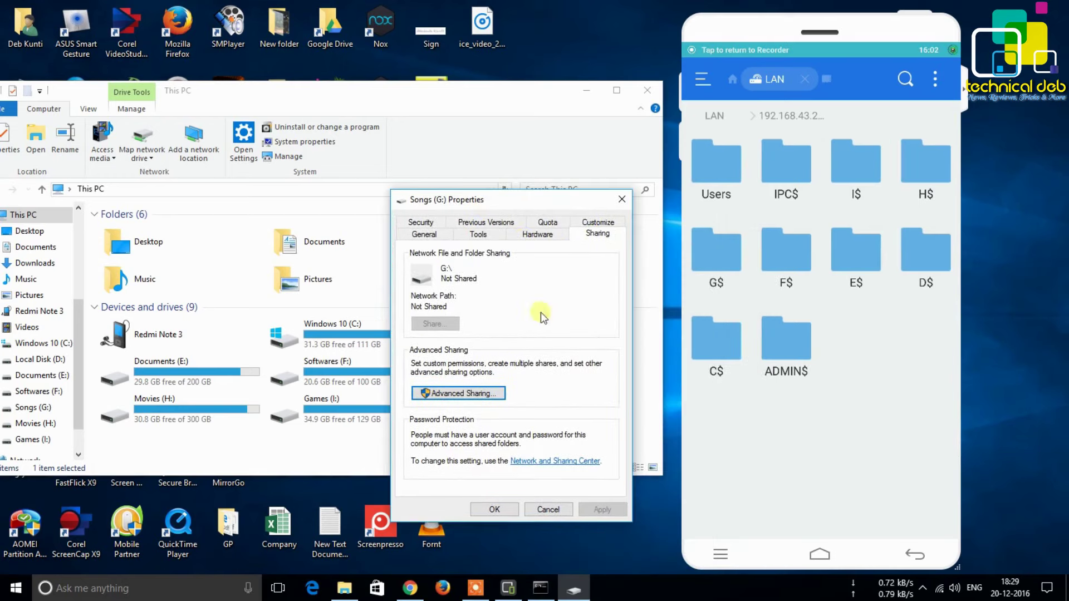
click(464, 394)
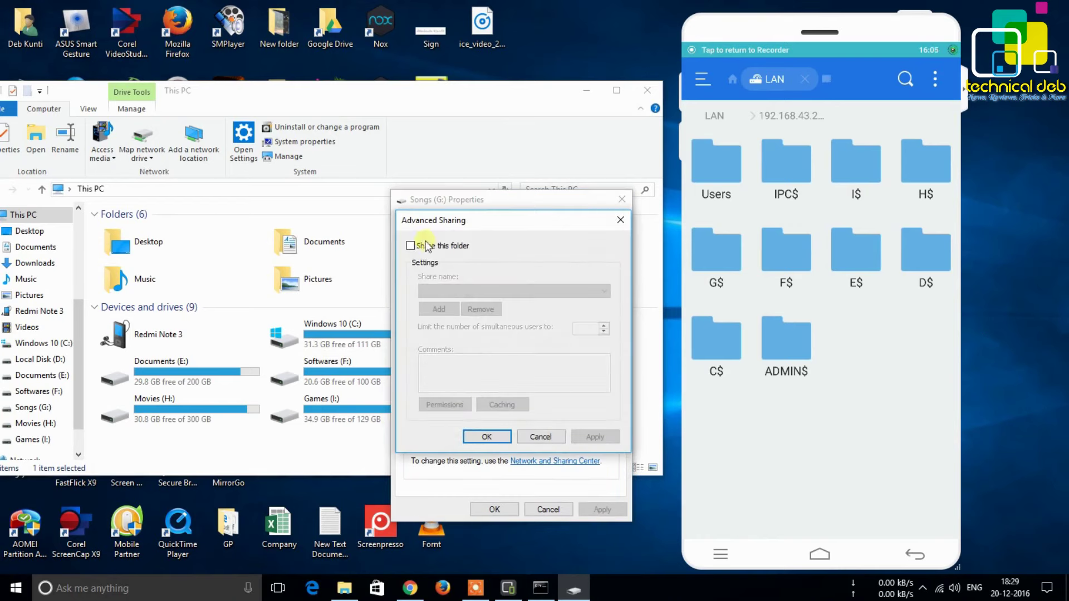
click(411, 246)
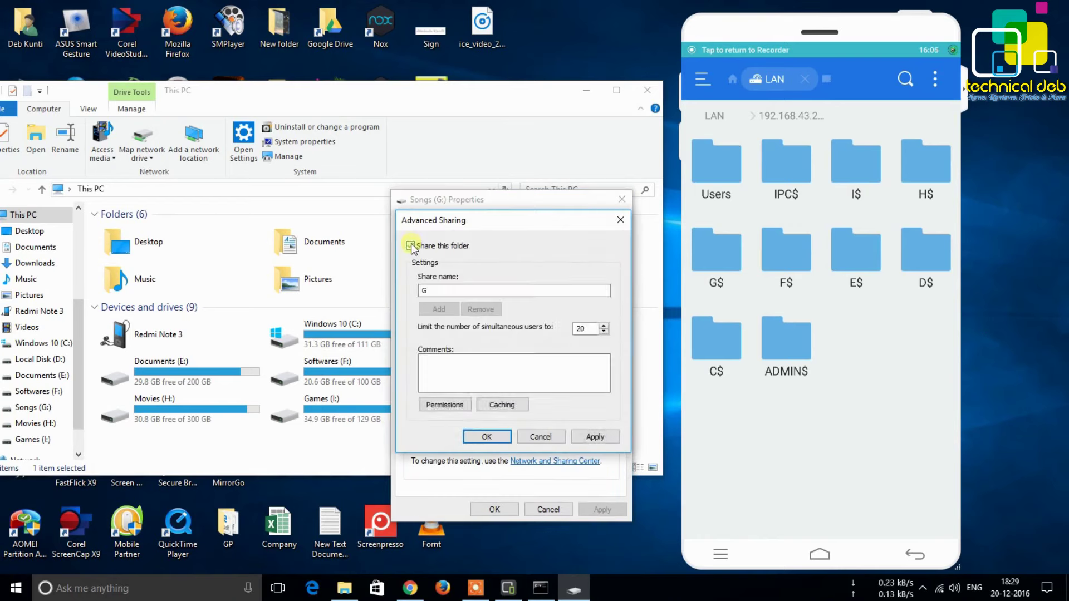
click(411, 245)
Allow Everyone Full Control on the G share, apply the permissions and close the drive's sharing and properties dialogs.
click(454, 404)
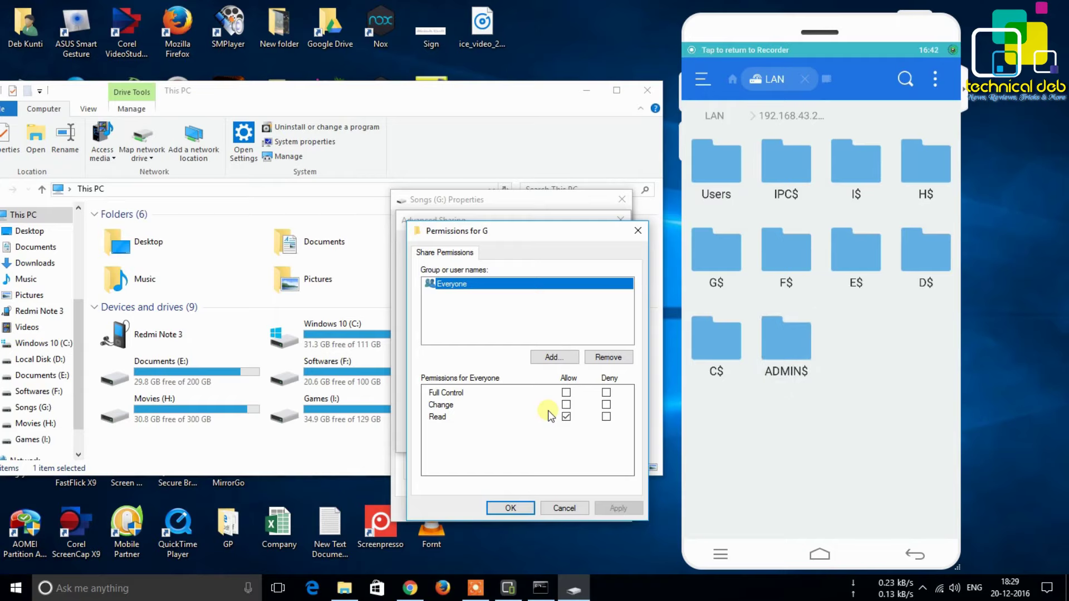
click(566, 393)
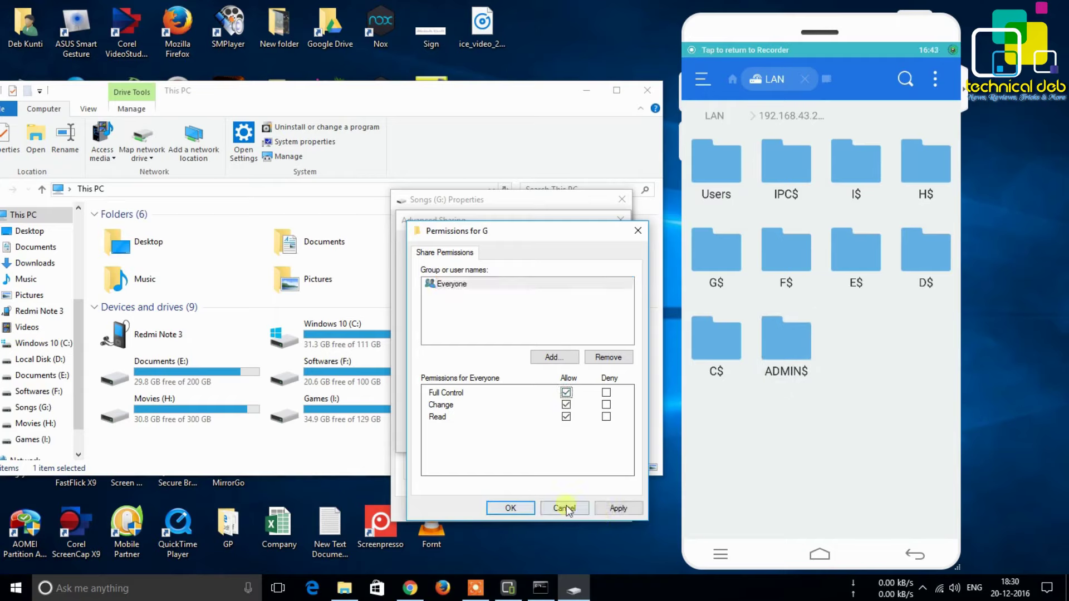
click(617, 508)
click(511, 509)
click(515, 440)
click(515, 515)
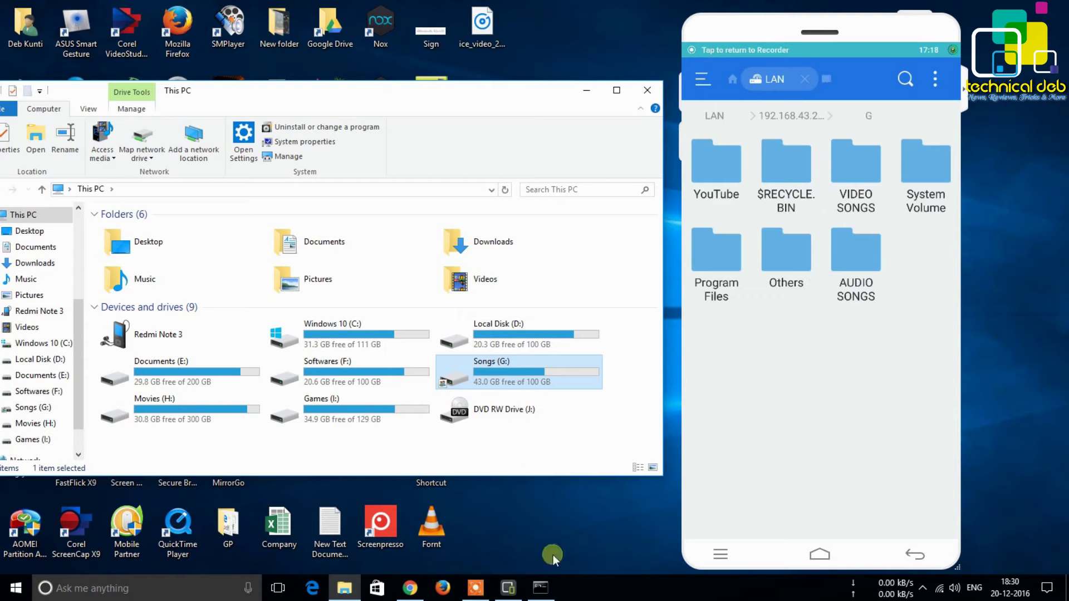
Open the YouTube folder on Songs (G:) to compare it with the phone's listing, and view a video on the phone.
double_click(518, 372)
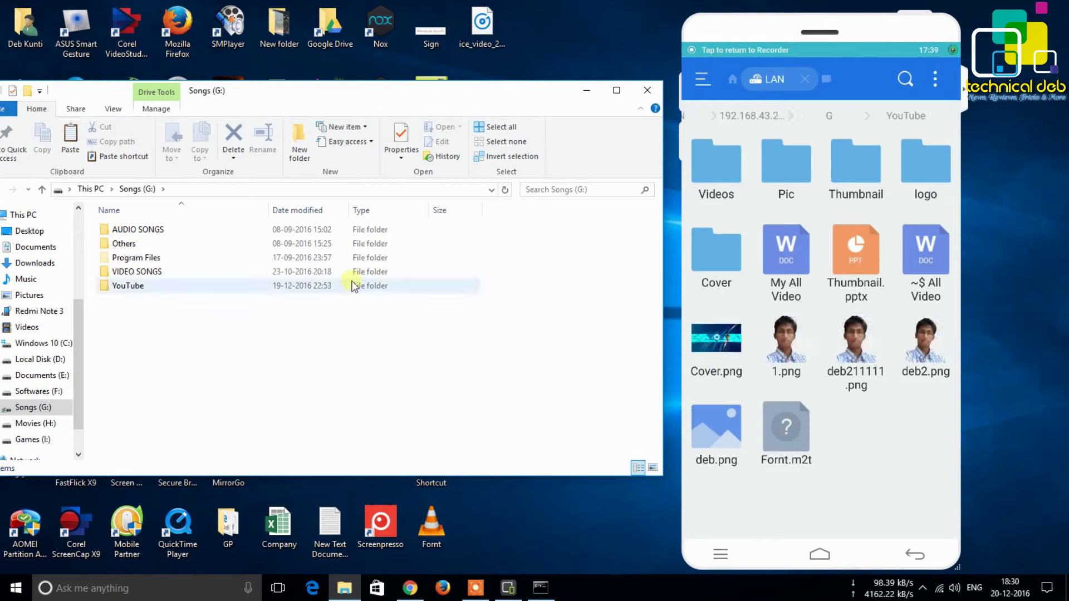
double_click(188, 289)
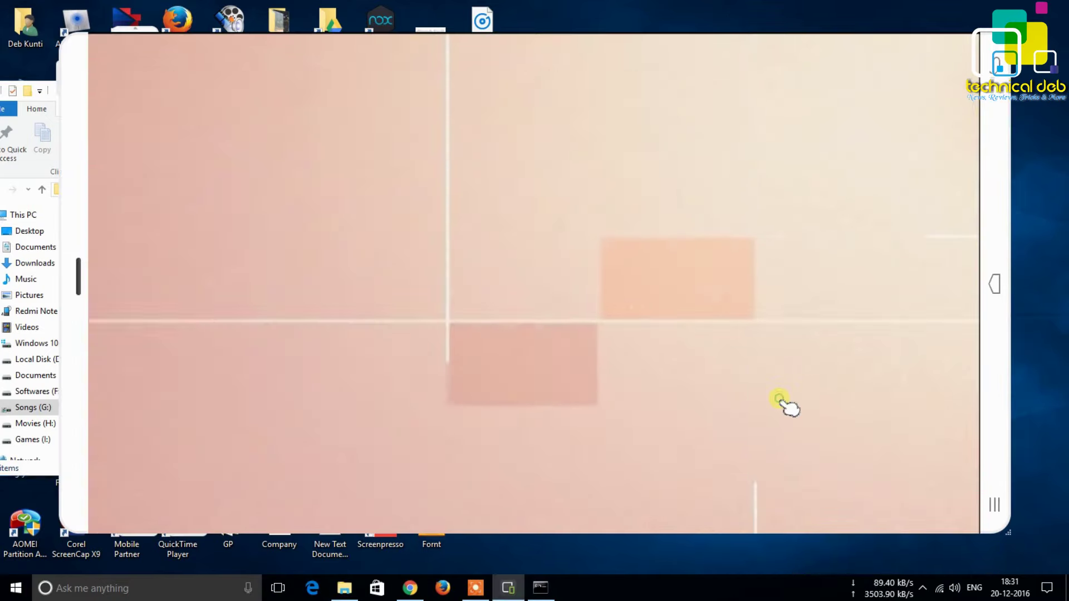
click(788, 408)
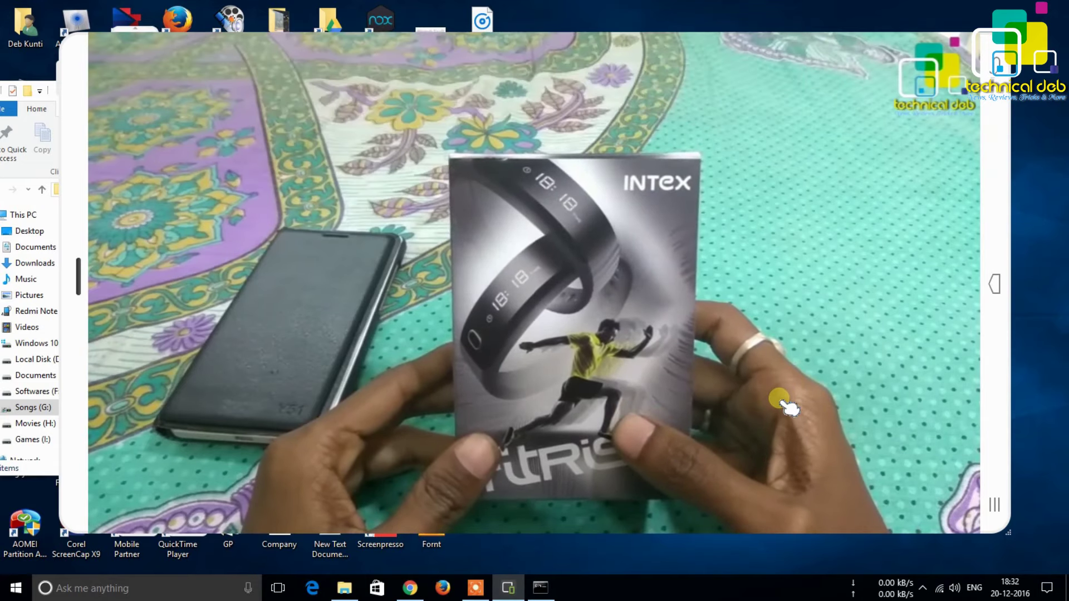
click(782, 401)
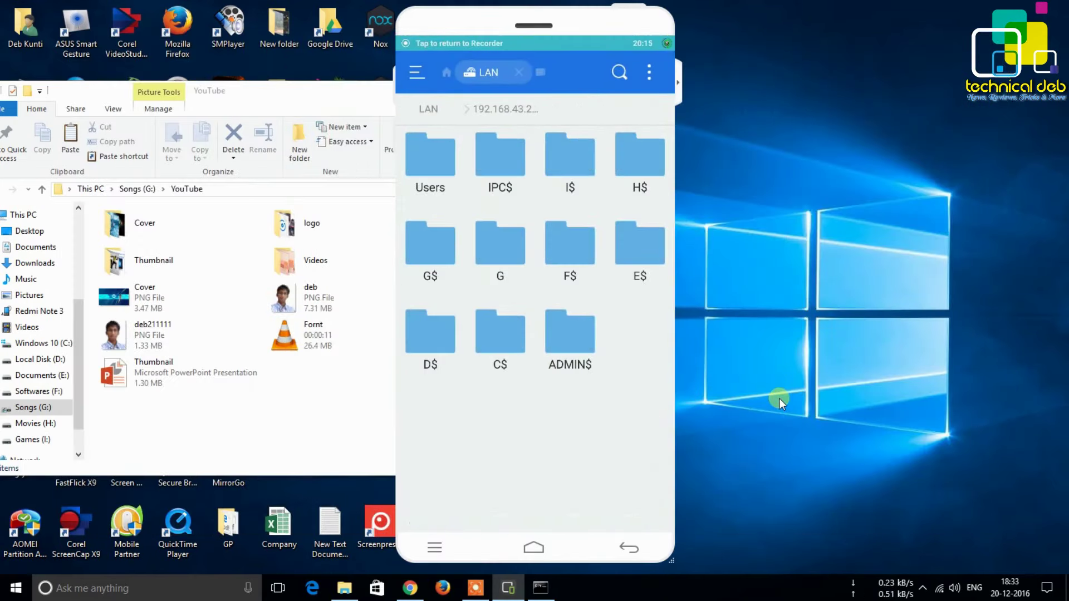
Close the YouTube folder window and open the sharing properties of the Softwares (F:) drive from This PC.
drag(323, 99, 580, 119)
click(904, 109)
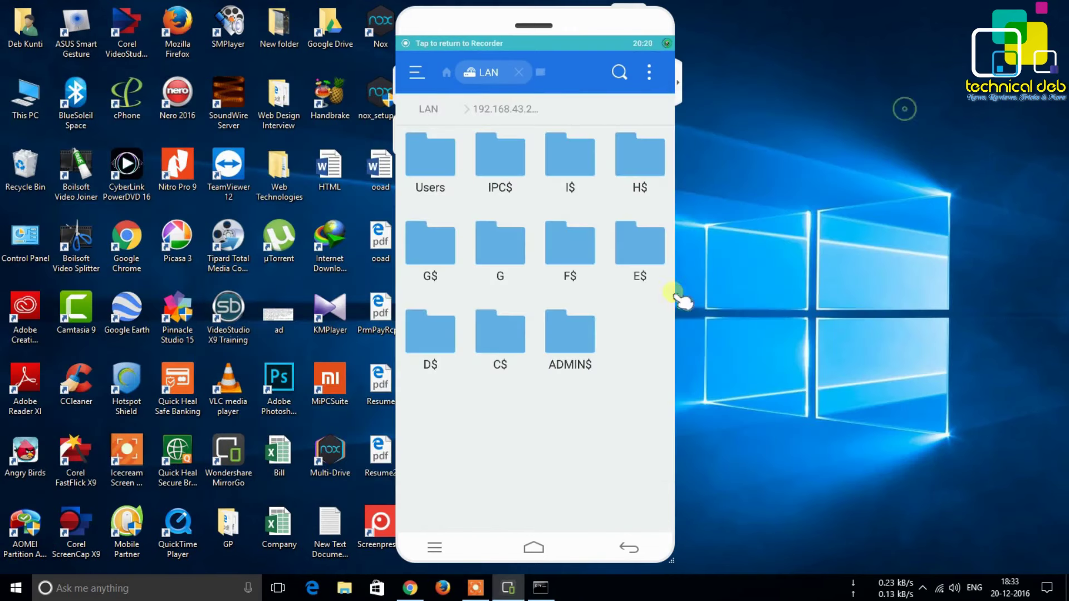
double_click(26, 98)
right_click(601, 395)
click(636, 380)
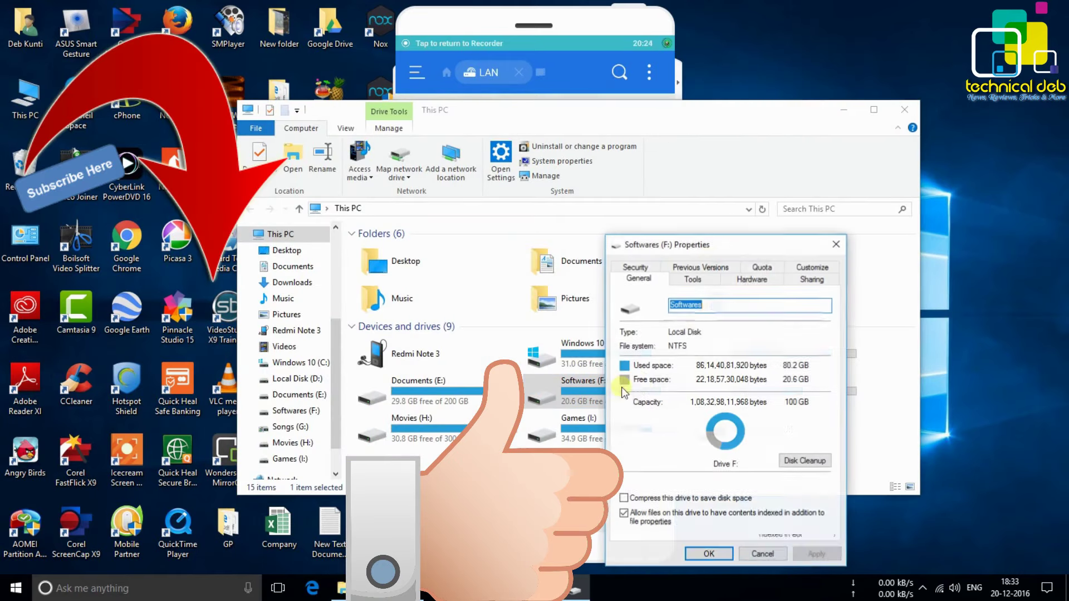
click(814, 280)
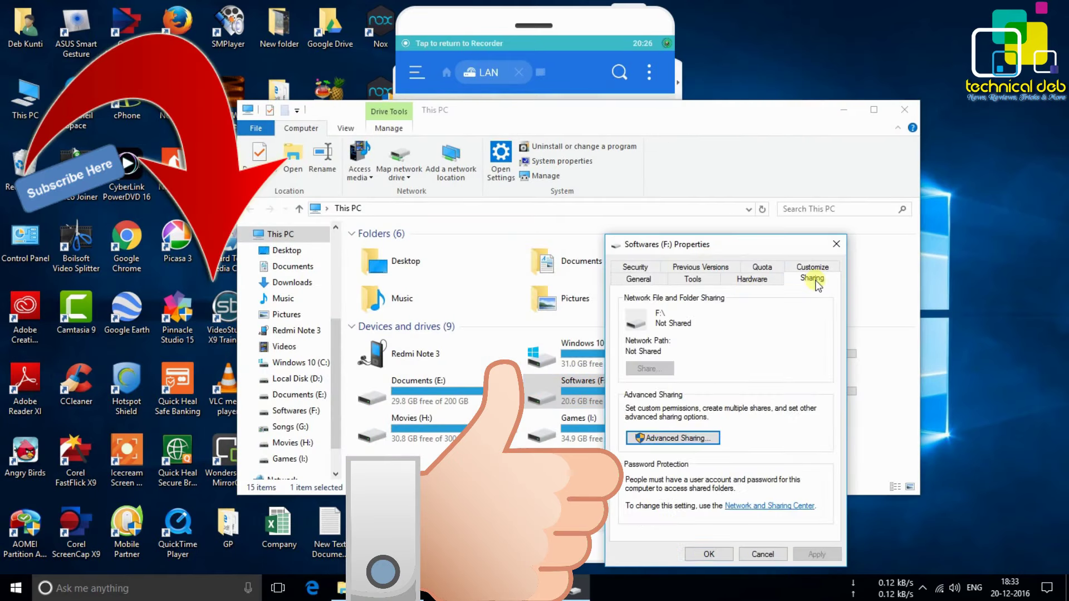